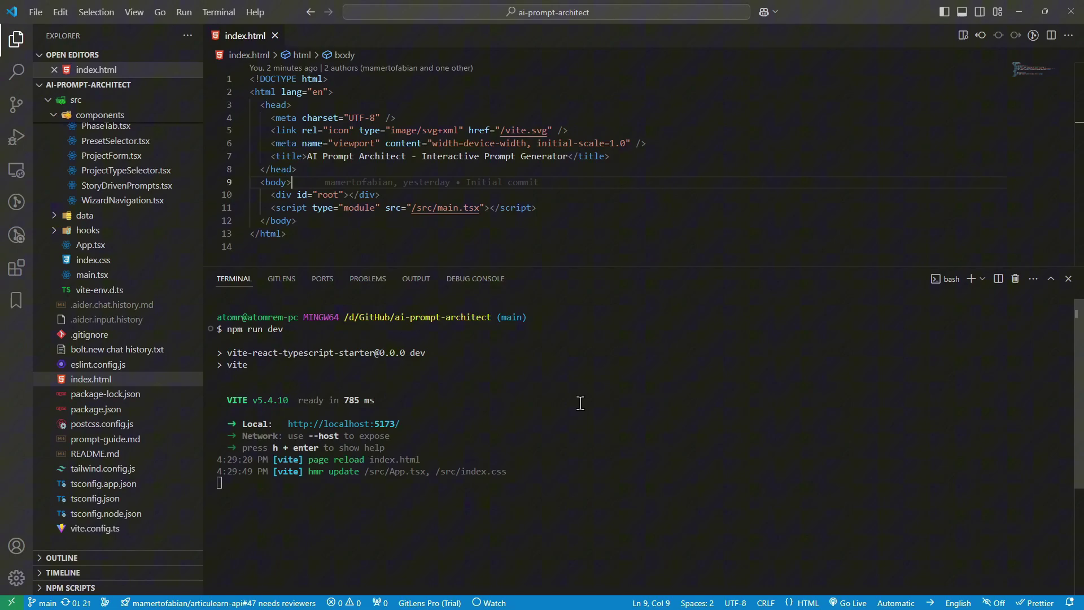
Open a second bash terminal next to the dev server and switch to Chrome's prompt caching docs
{"action": "key", "text": "ctrl+shift+grave"}
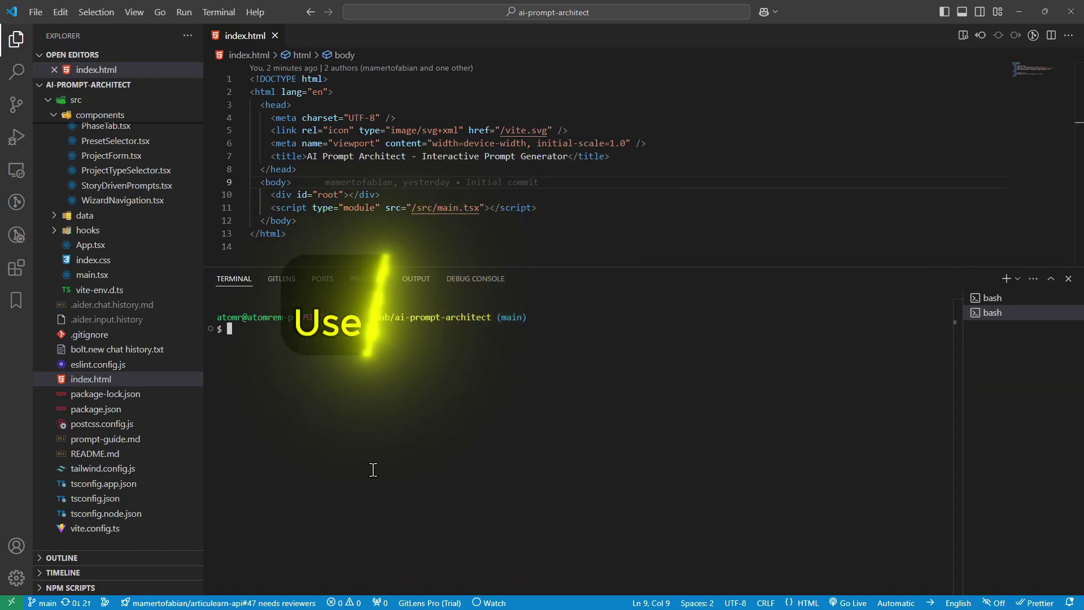
{"action": "key", "text": "alt+Tab"}
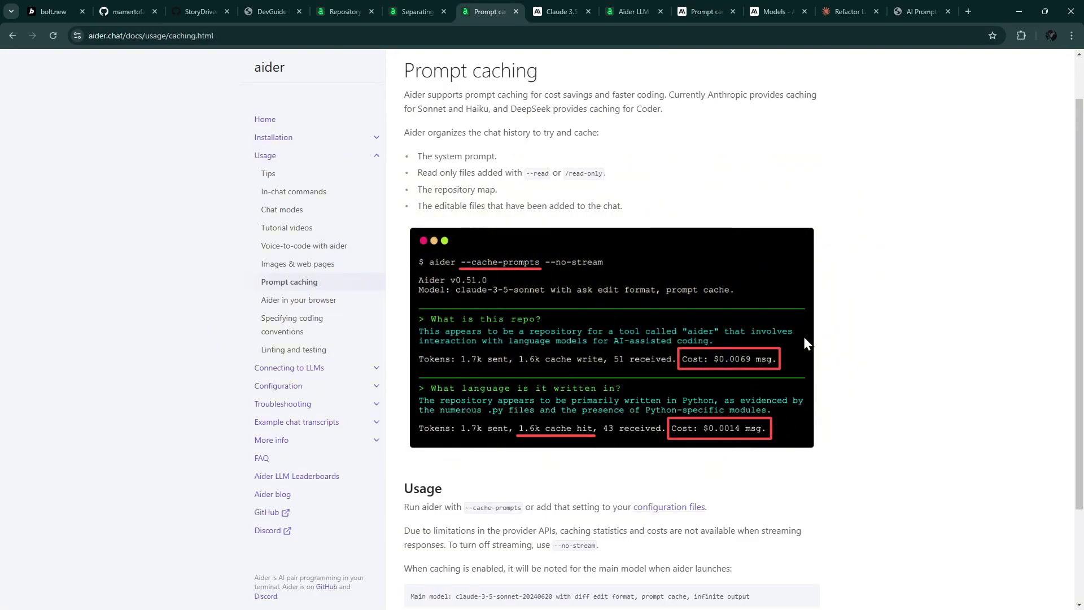
{"action": "scroll", "coordinate": [855, 332], "scroll_direction": "down", "scroll_amount": 2}
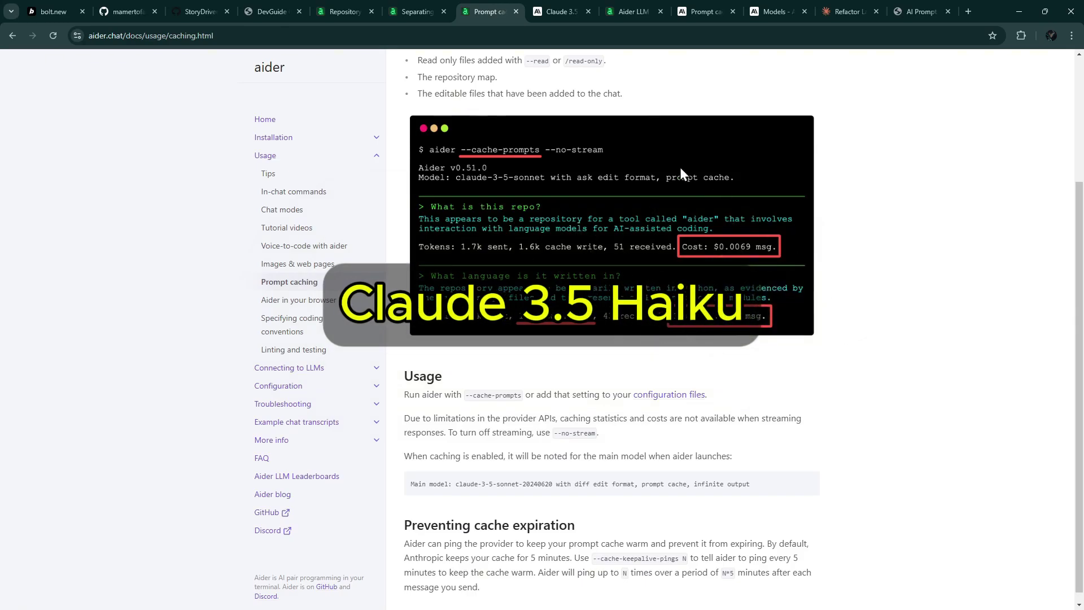
Look over the Claude 3.5 Haiku benchmarks page, then return to VS Code running aider
{"action": "key", "text": "ctrl+Tab"}
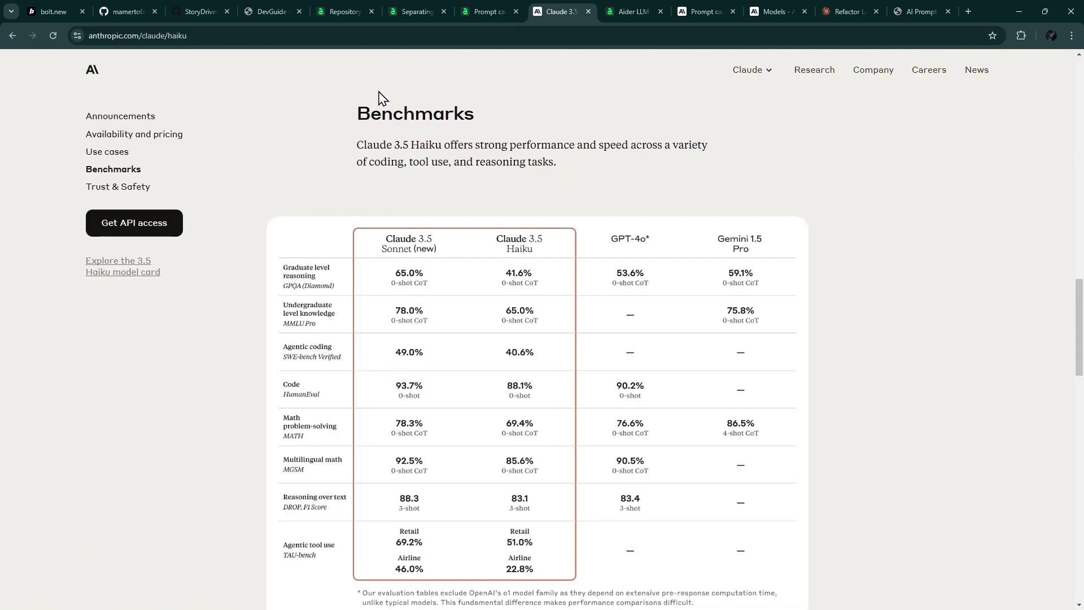
{"action": "key", "text": "alt+Tab"}
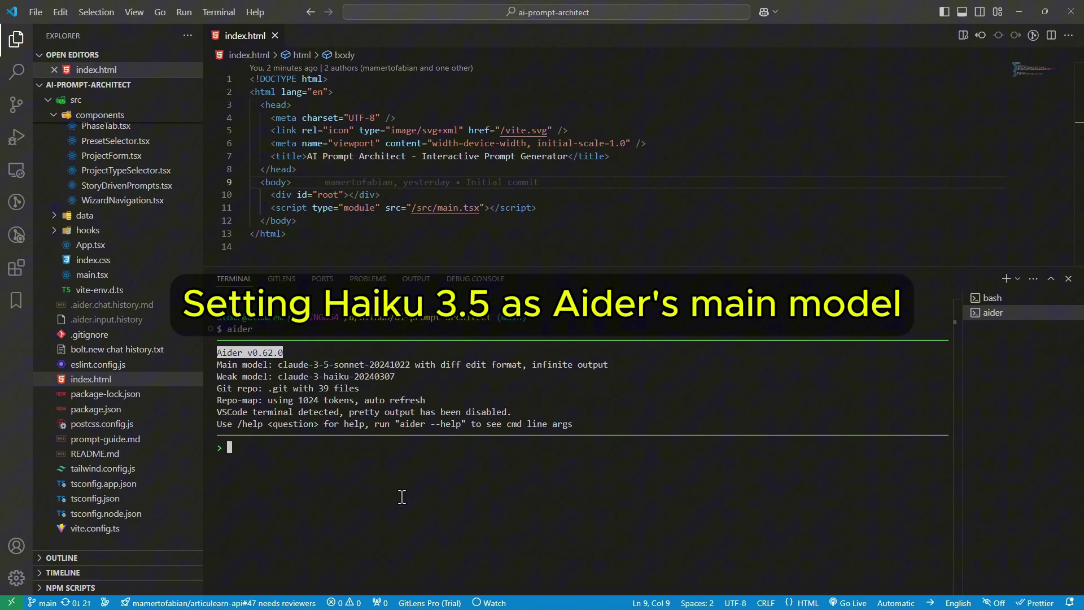
{"action": "type", "text": "/quit"}
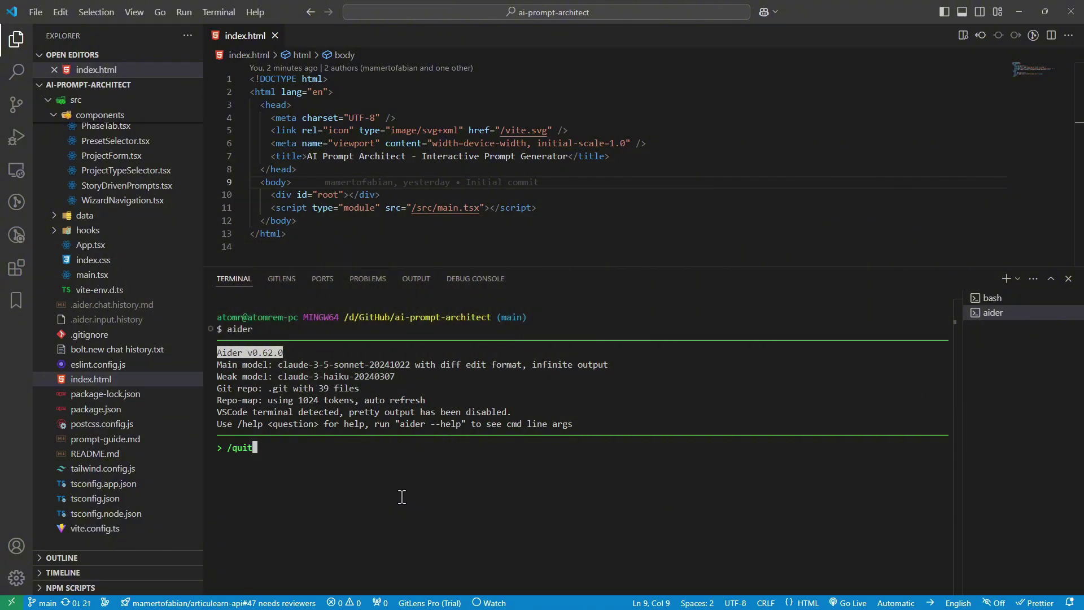
Restart aider with --haiku --cache-prompts, check the cache confirmation, and open StoryDrivenPrompts.tsx
{"action": "key", "text": "Return"}
{"action": "type", "text": "aider "}
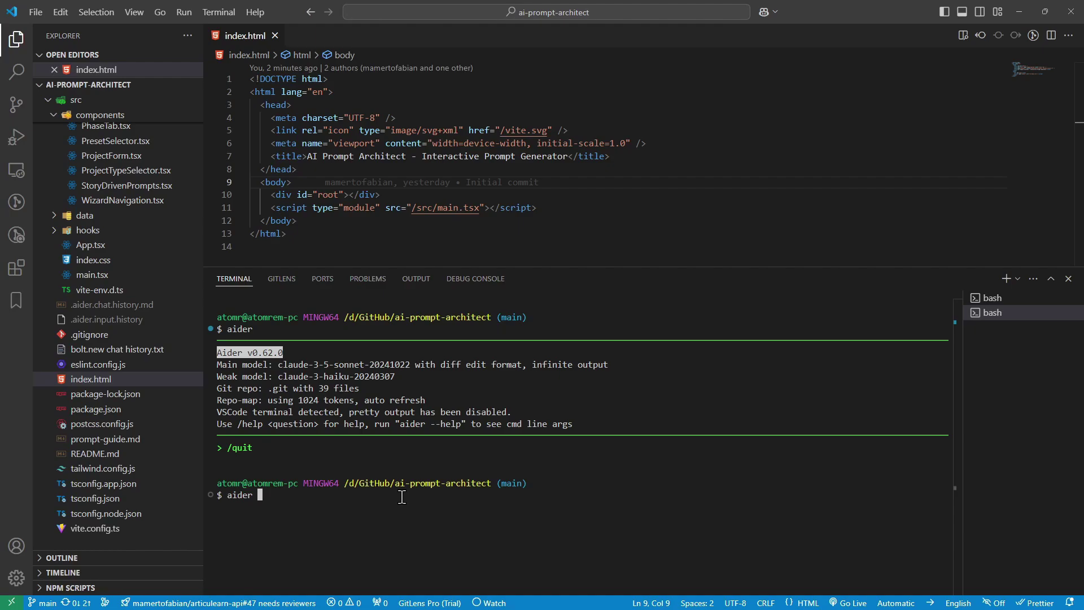
{"action": "type", "text": "--"}
{"action": "type", "text": "haiku --ca"}
{"action": "type", "text": "che-prompts"}
{"action": "key", "text": "Return"}
{"action": "left_click_drag", "start_coordinate": [602, 269], "coordinate": [603, 207]}
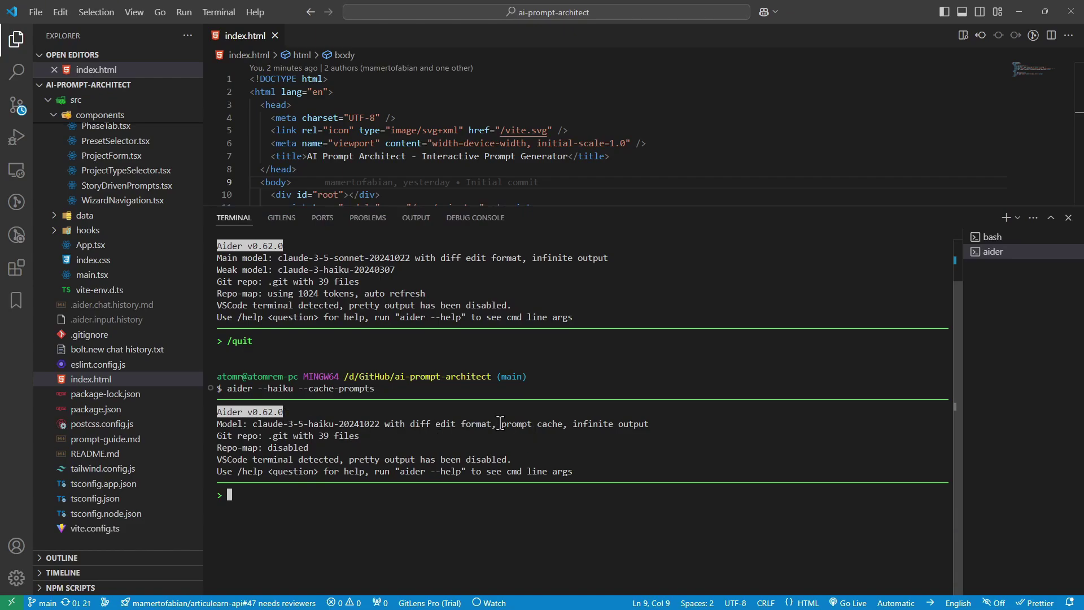
{"action": "left_click_drag", "start_coordinate": [501, 423], "coordinate": [562, 423]}
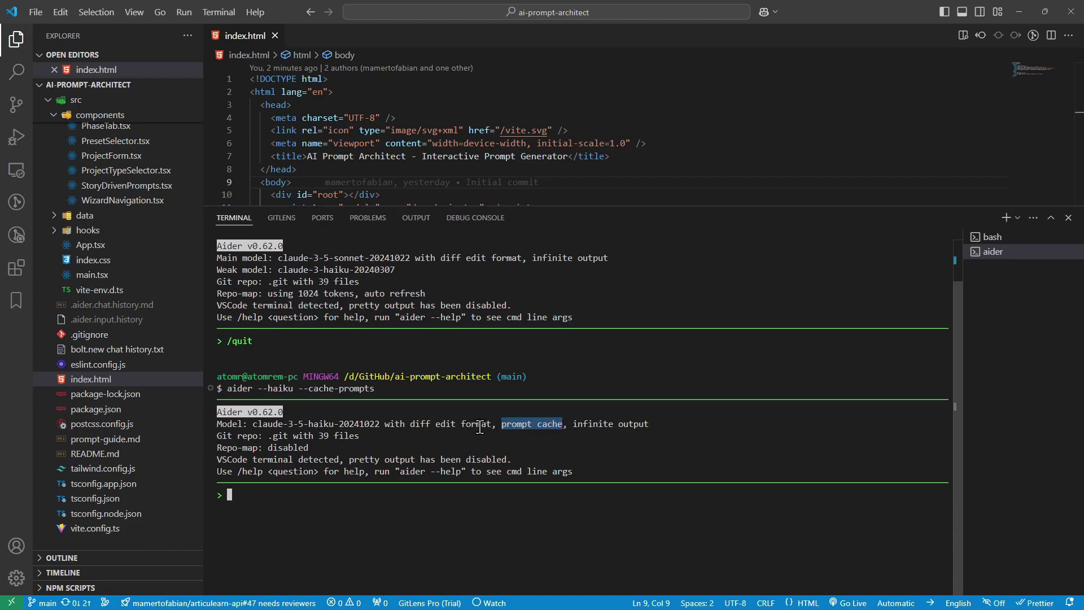
{"action": "left_click", "coordinate": [316, 510]}
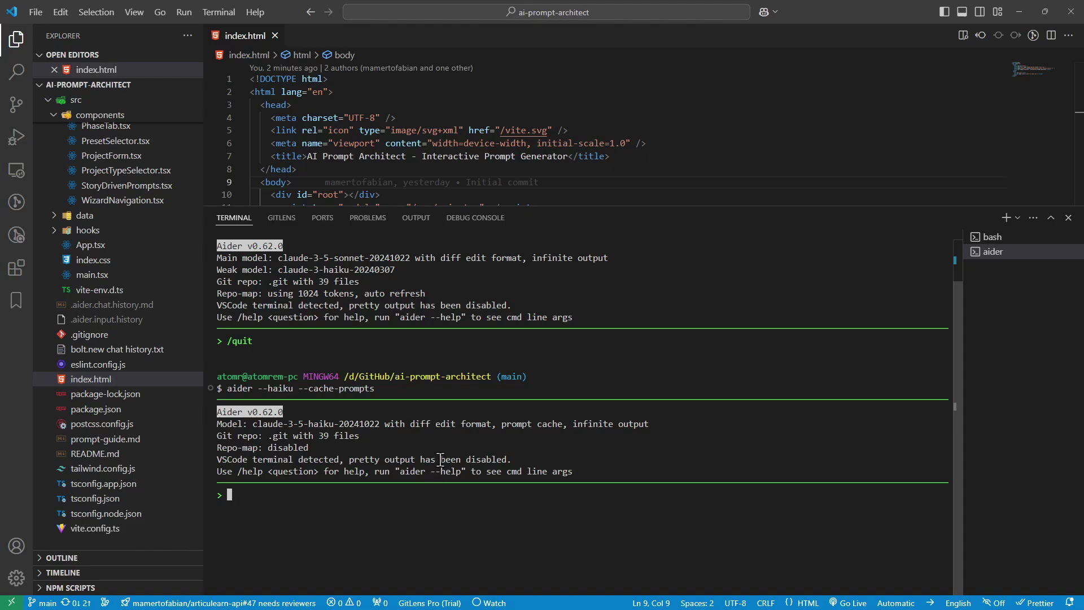
{"action": "left_click", "coordinate": [126, 185]}
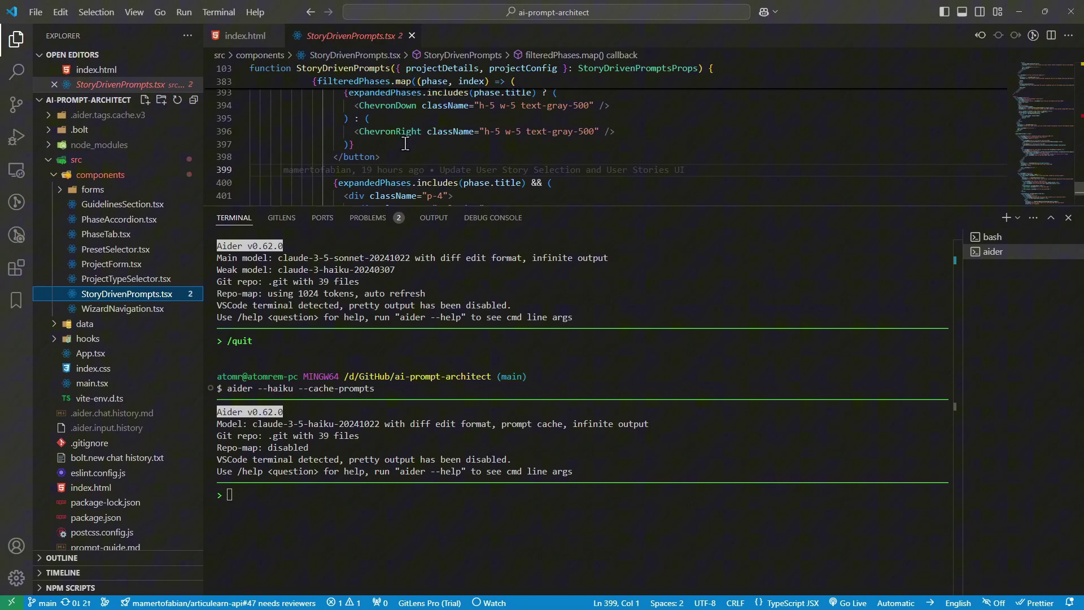
Close index.html, read StoryDrivenPrompts.tsx to its end, and enlarge the aider terminal
{"action": "left_click", "coordinate": [274, 36]}
{"action": "key", "text": "ctrl+End"}
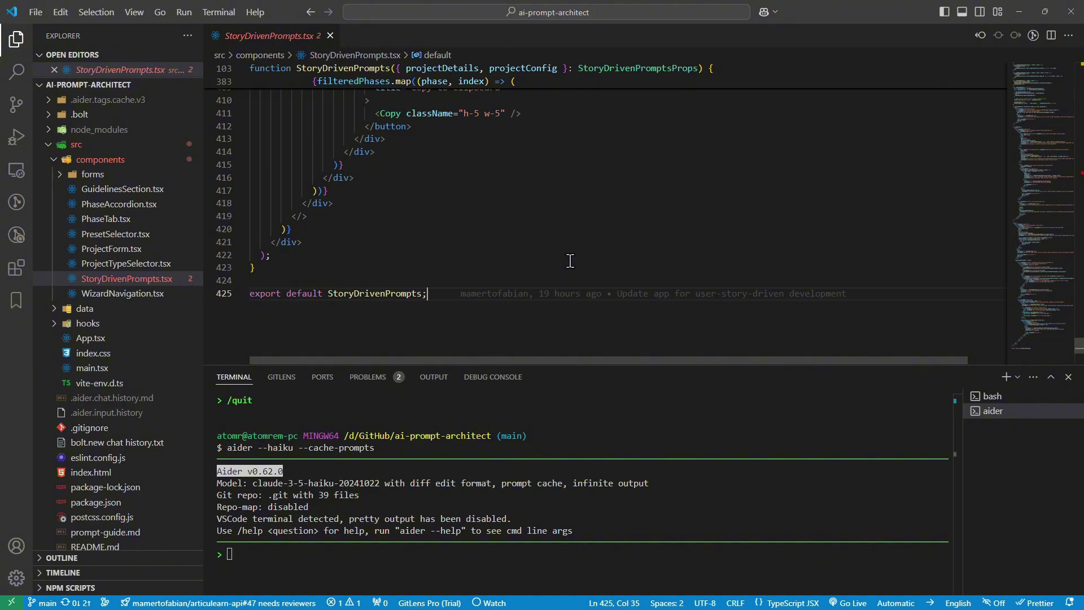
{"action": "left_click_drag", "start_coordinate": [624, 365], "coordinate": [624, 202]}
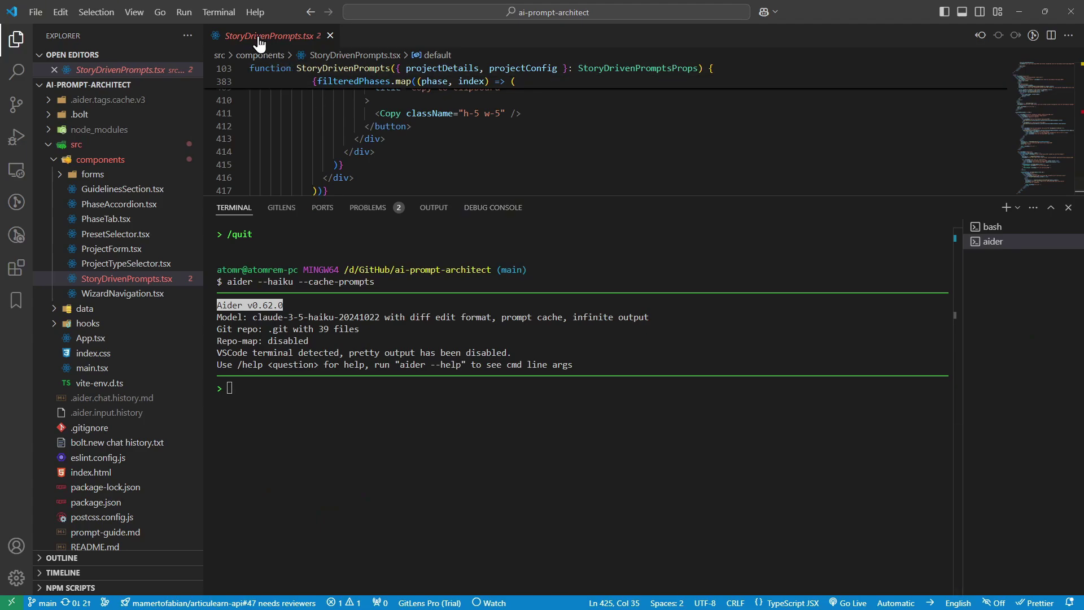
{"action": "left_click", "coordinate": [363, 445]}
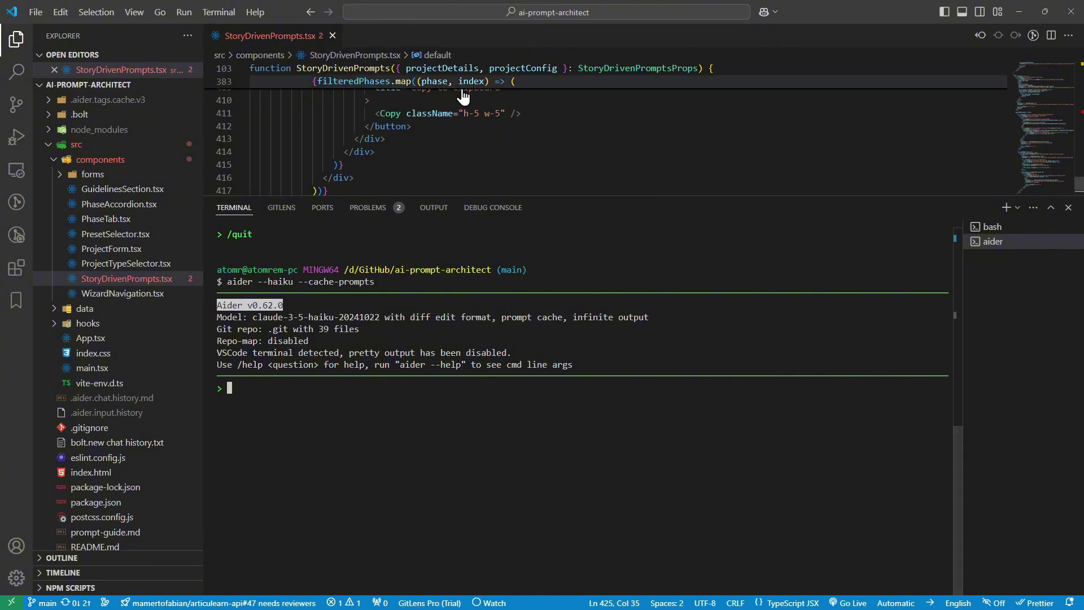
{"action": "scroll", "coordinate": [477, 148], "scroll_direction": "up", "scroll_amount": 5}
{"action": "left_click", "coordinate": [476, 147]}
{"action": "scroll", "coordinate": [477, 147], "scroll_direction": "down", "scroll_amount": 5}
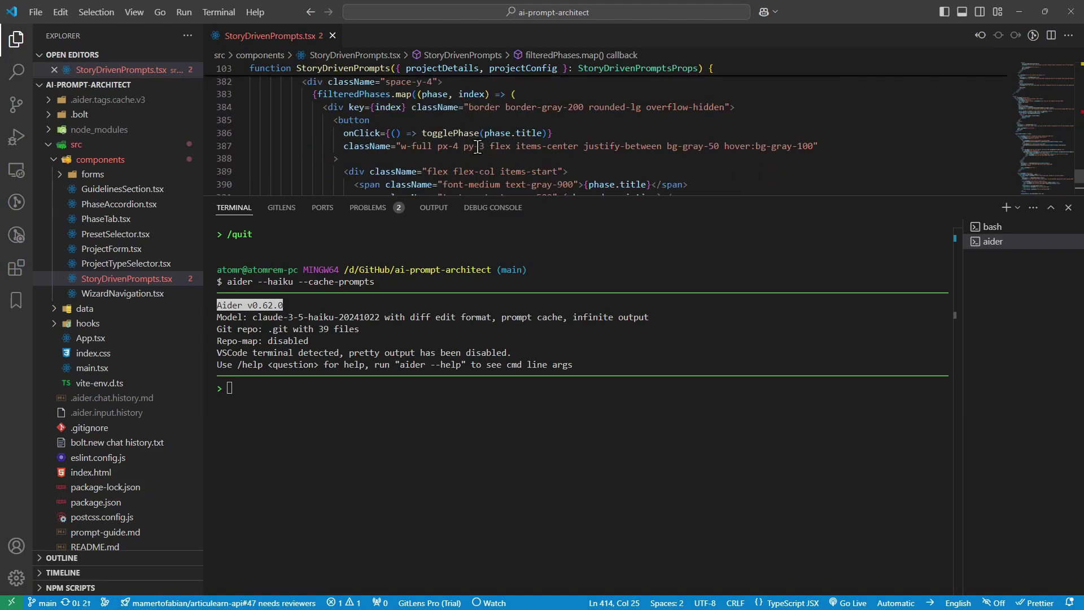
{"action": "scroll", "coordinate": [476, 148], "scroll_direction": "down", "scroll_amount": 3}
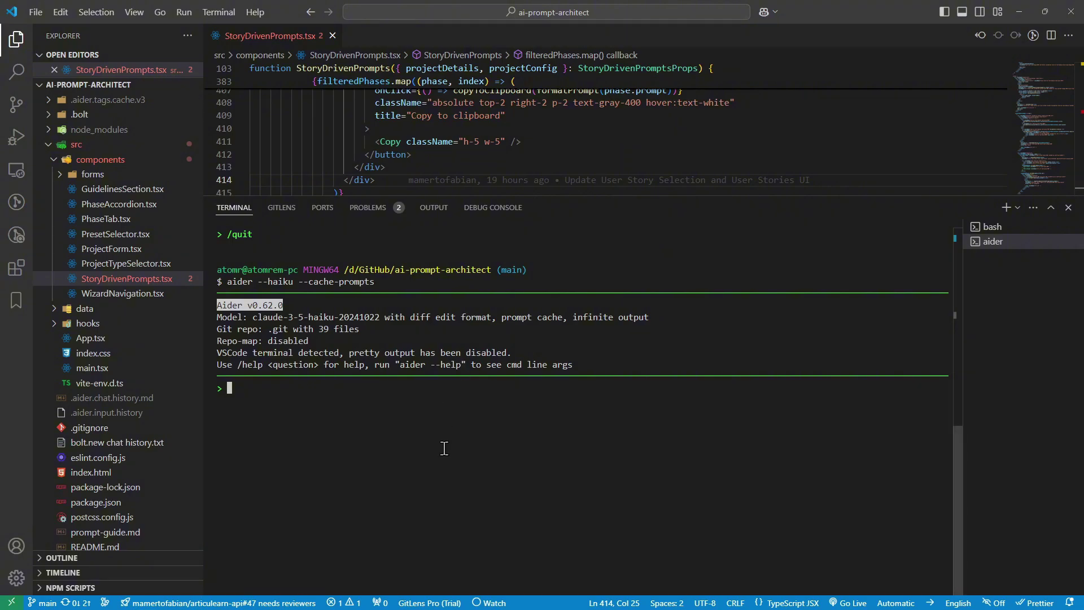
{"action": "type", "text": "/"}
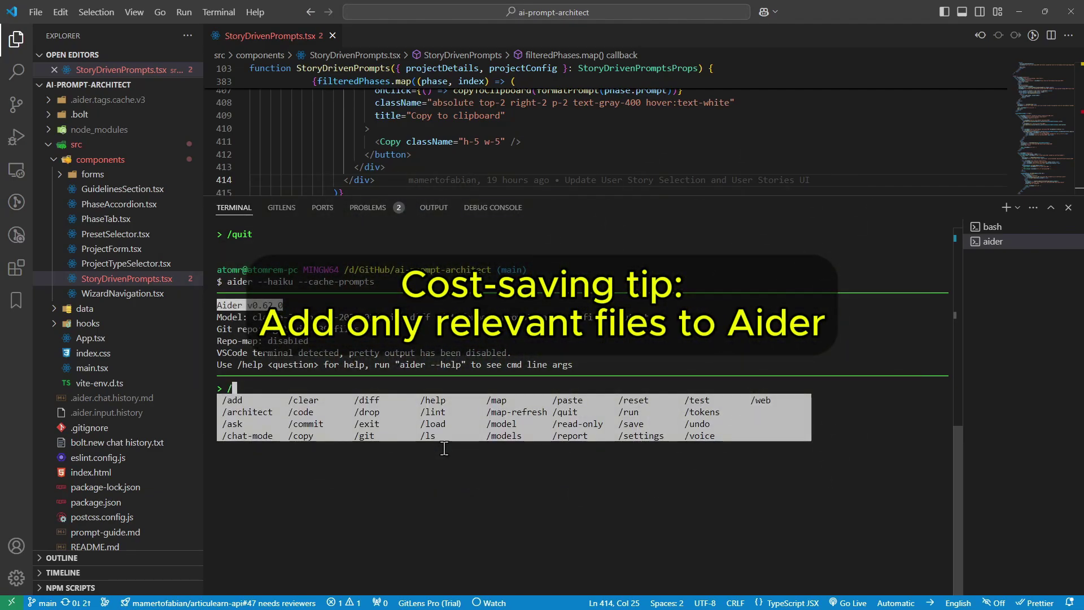
{"action": "type", "text": "add Story"}
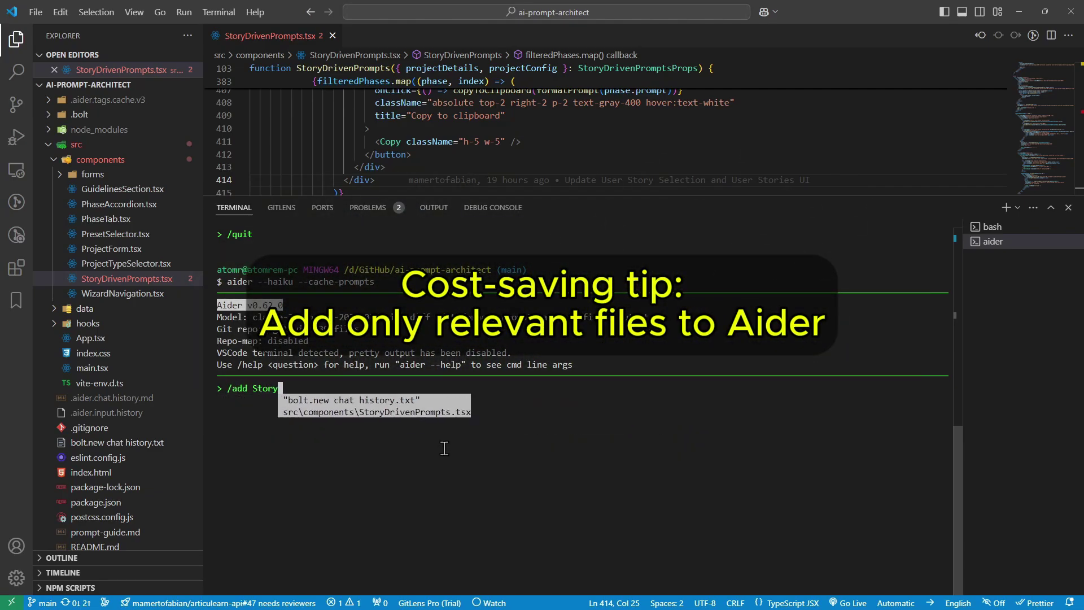
{"action": "type", "text": "Drive"}
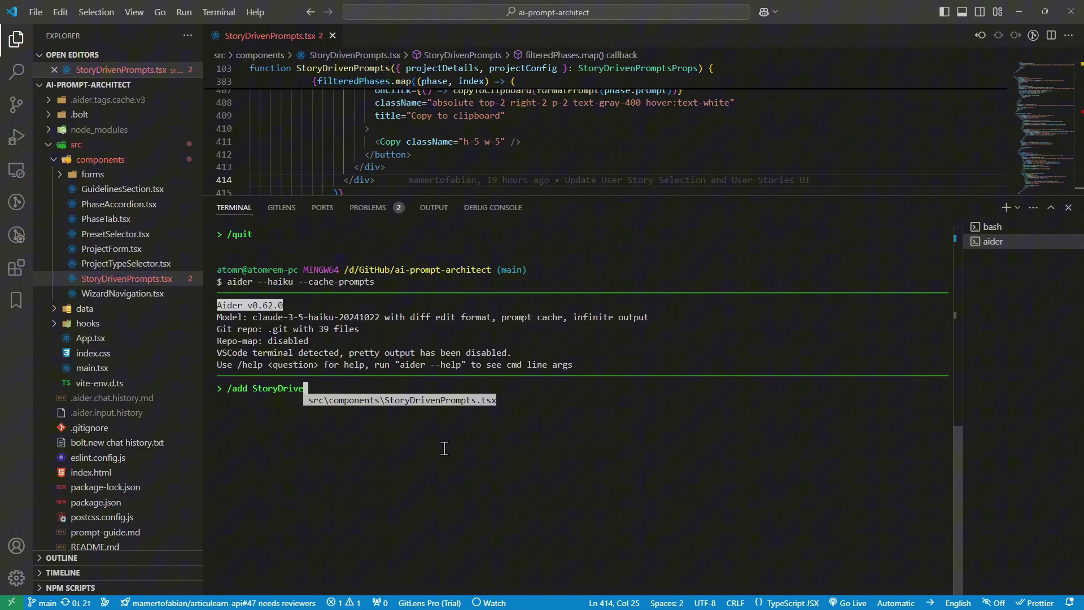
Add src\components\StoryDrivenPrompts.tsx to aider and confirm via /ls it's the only chat file
{"action": "key", "text": "Tab"}
{"action": "key", "text": "Return"}
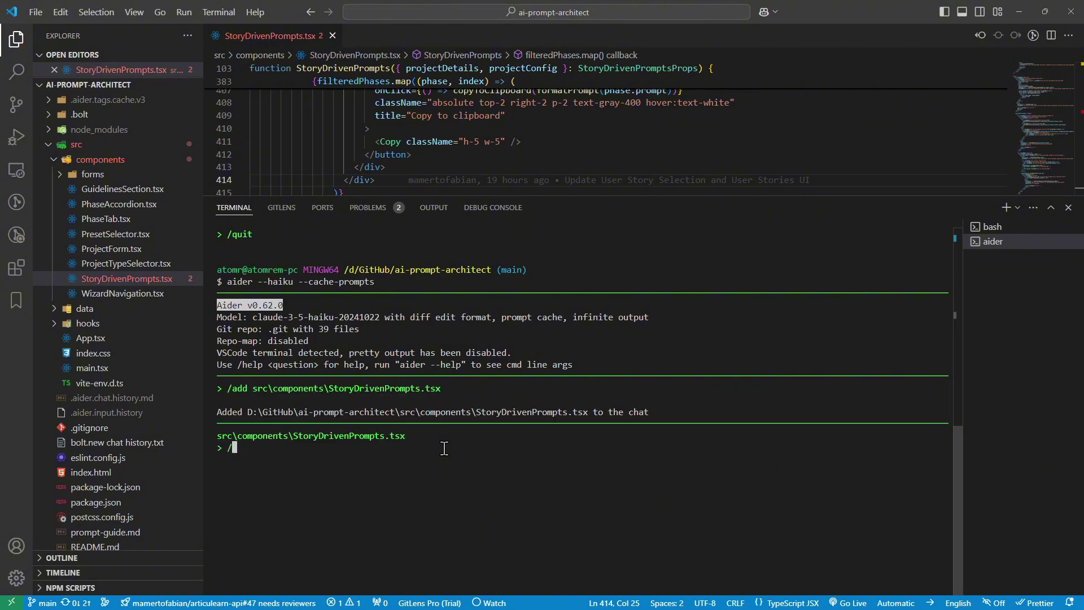
{"action": "type", "text": "/ls"}
{"action": "key", "text": "Return"}
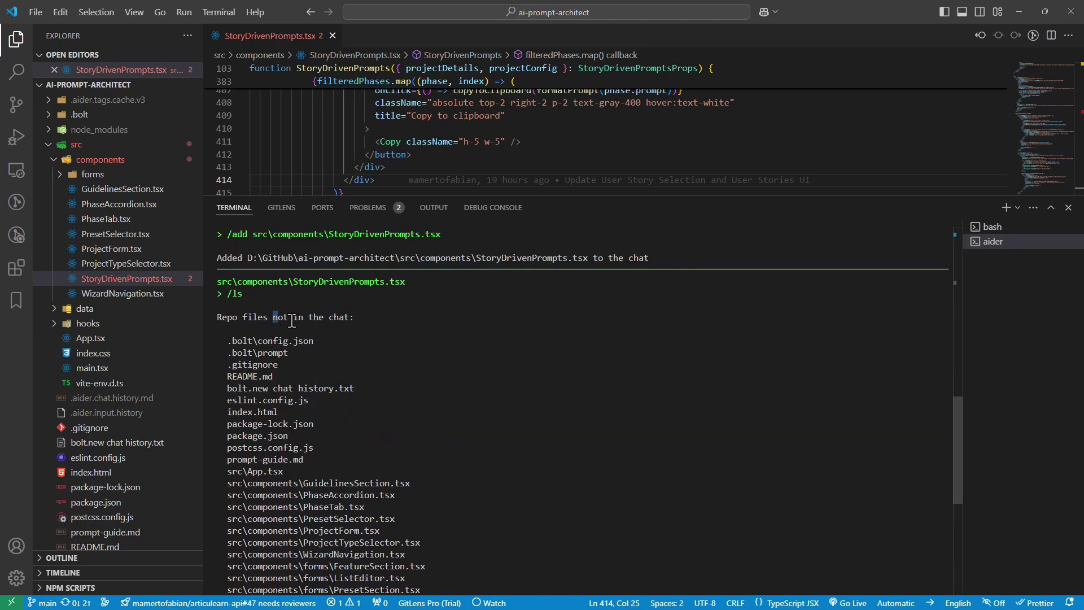
{"action": "left_click_drag", "start_coordinate": [273, 318], "coordinate": [353, 317]}
{"action": "scroll", "coordinate": [353, 388], "scroll_direction": "down", "scroll_amount": 10}
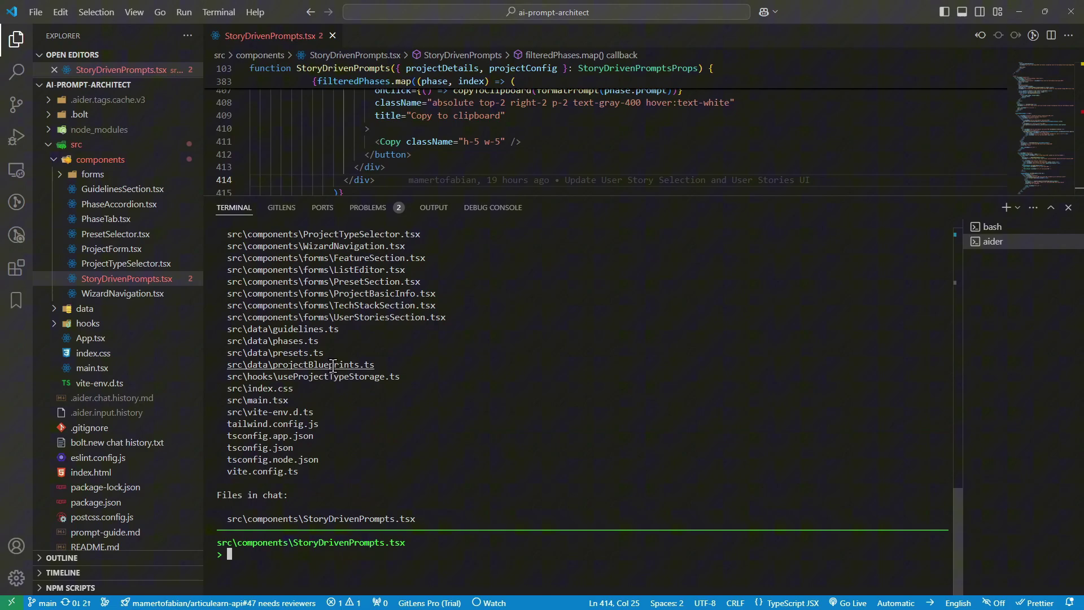
{"action": "left_click_drag", "start_coordinate": [217, 494], "coordinate": [288, 496]}
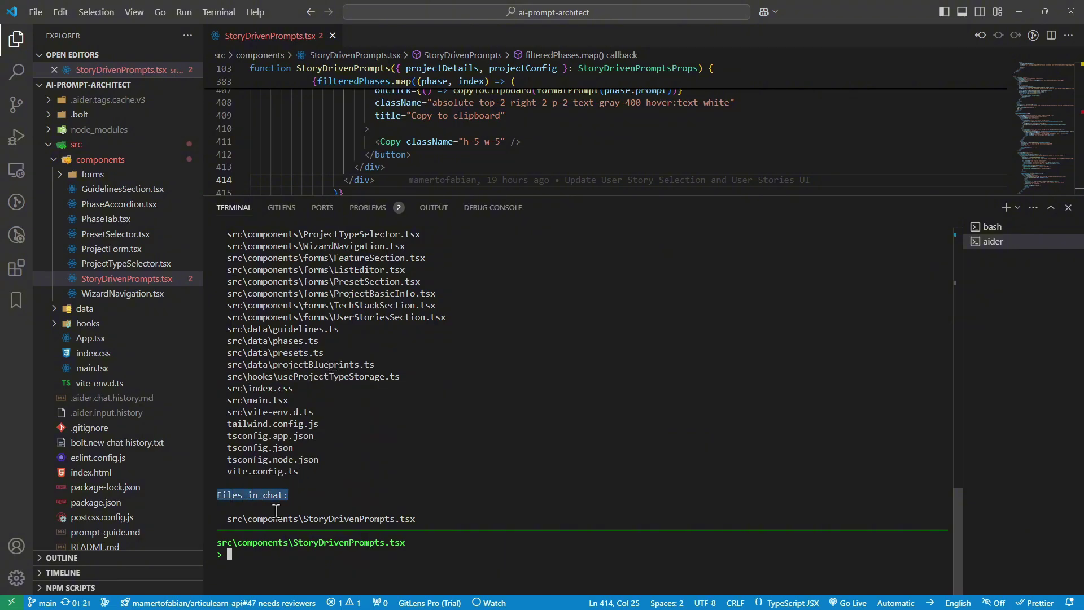
{"action": "left_click", "coordinate": [265, 559]}
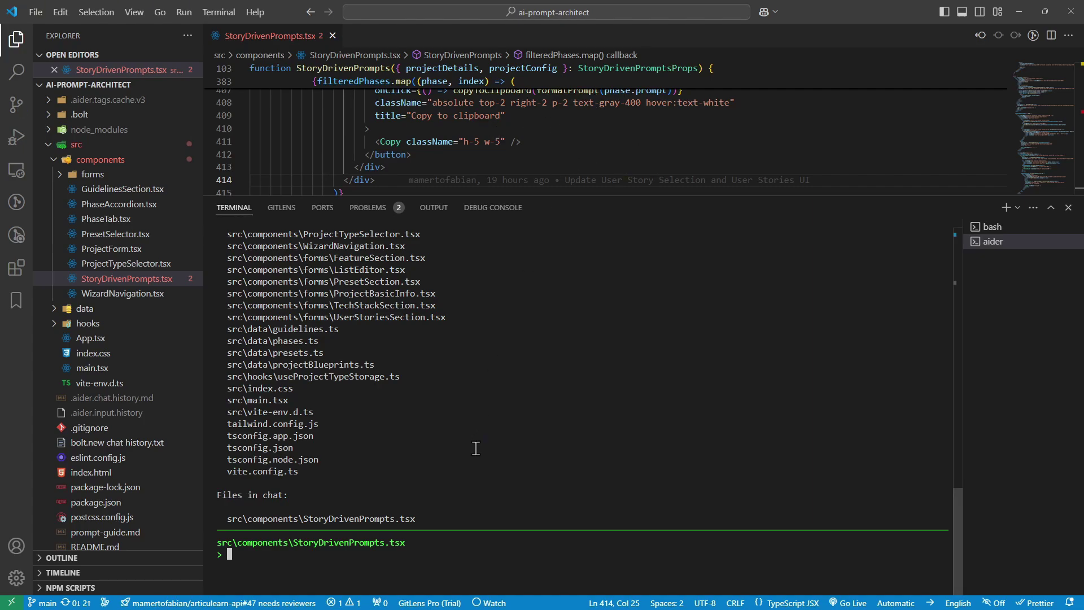
{"action": "left_click_drag", "start_coordinate": [623, 194], "coordinate": [623, 138]}
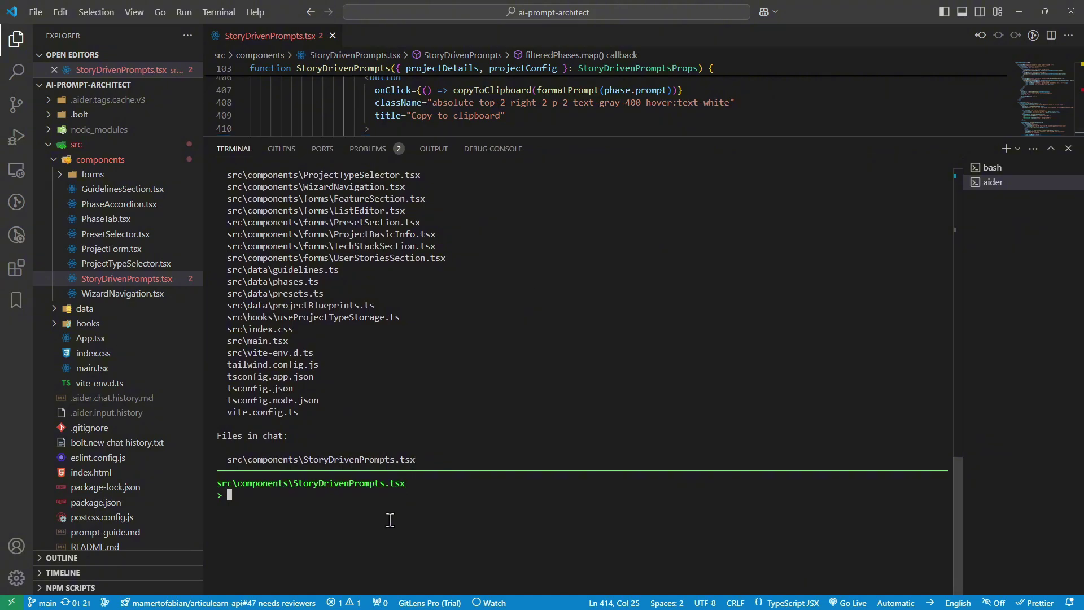
{"action": "type", "text": "Refactor the StoryDrivenPrompts component into multiple smaller file components."}
Submit the prompt asking aider to split StoryDrivenPrompts into smaller component files
{"action": "key", "text": "Return"}
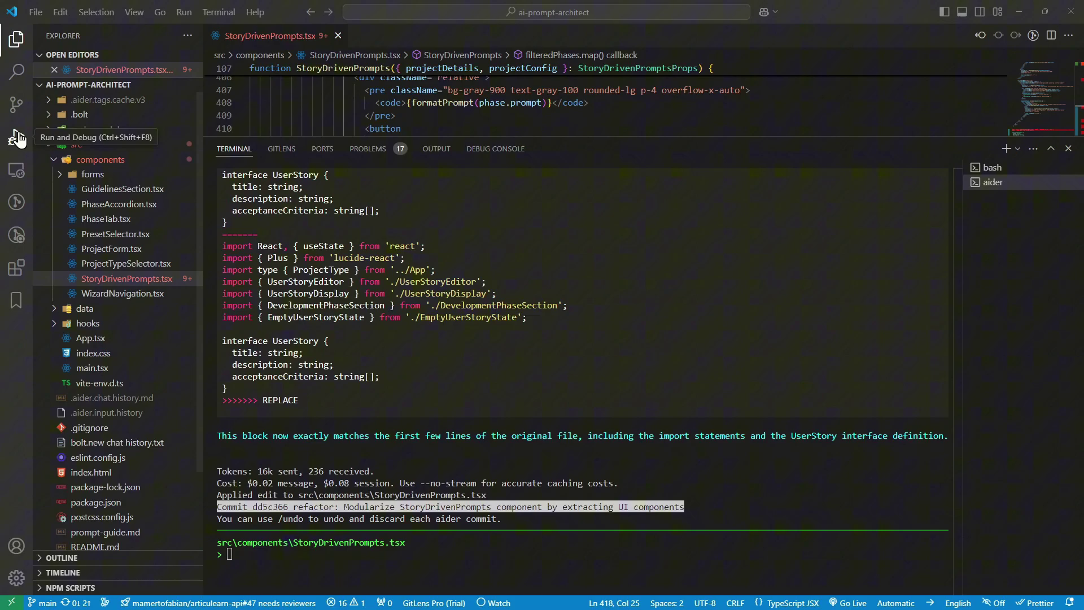
Inspect the latest aider refactor commit's diff for StoryDrivenPrompts.tsx, then close it
{"action": "left_click", "coordinate": [16, 104]}
{"action": "left_click", "coordinate": [102, 250]}
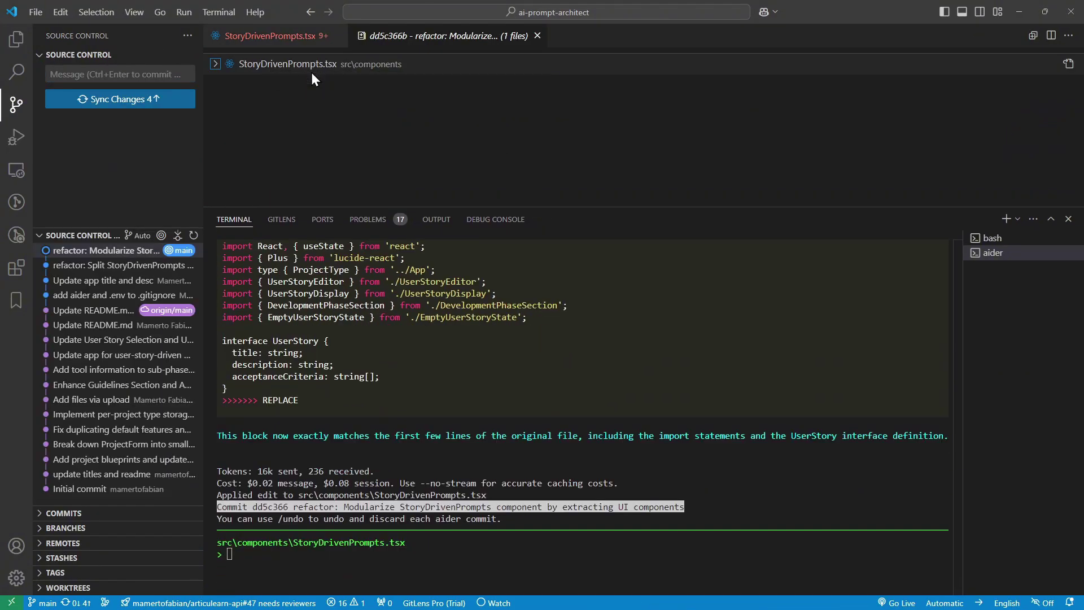
{"action": "left_click", "coordinate": [311, 72]}
{"action": "left_click_drag", "start_coordinate": [593, 206], "coordinate": [593, 378]}
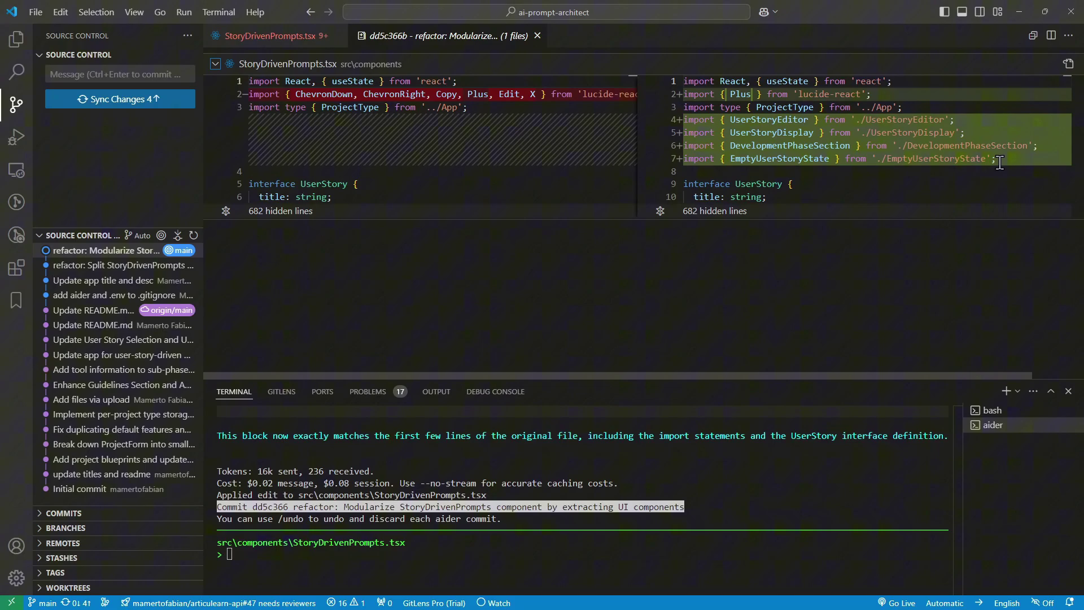
{"action": "left_click", "coordinate": [537, 36]}
{"action": "scroll", "coordinate": [390, 178], "scroll_direction": "down", "scroll_amount": 2}
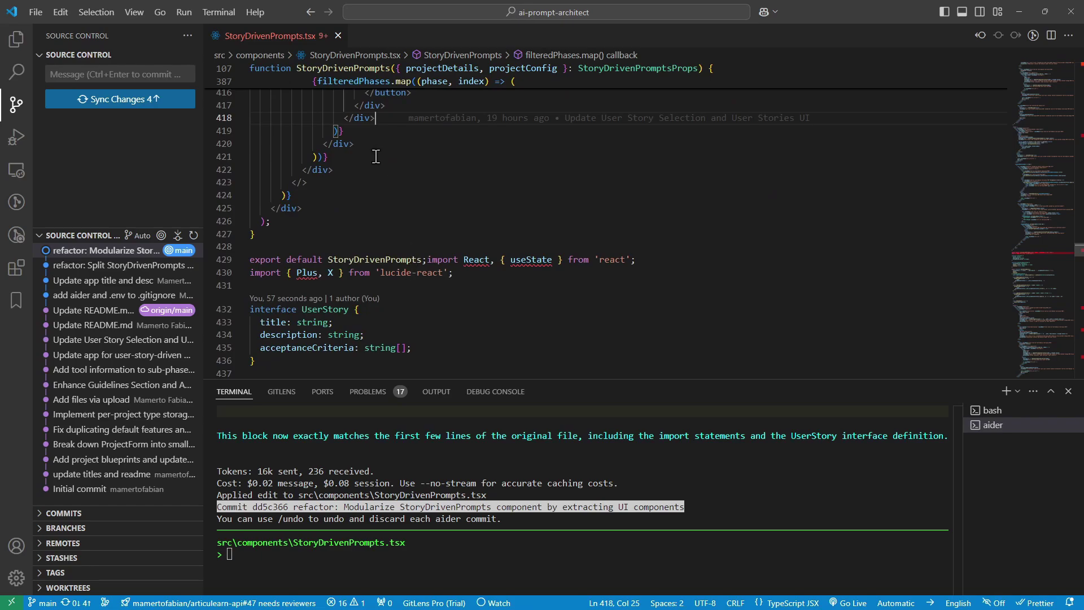
{"action": "scroll", "coordinate": [475, 211], "scroll_direction": "down", "scroll_amount": 2}
{"action": "left_click_drag", "start_coordinate": [97, 231], "coordinate": [97, 140]}
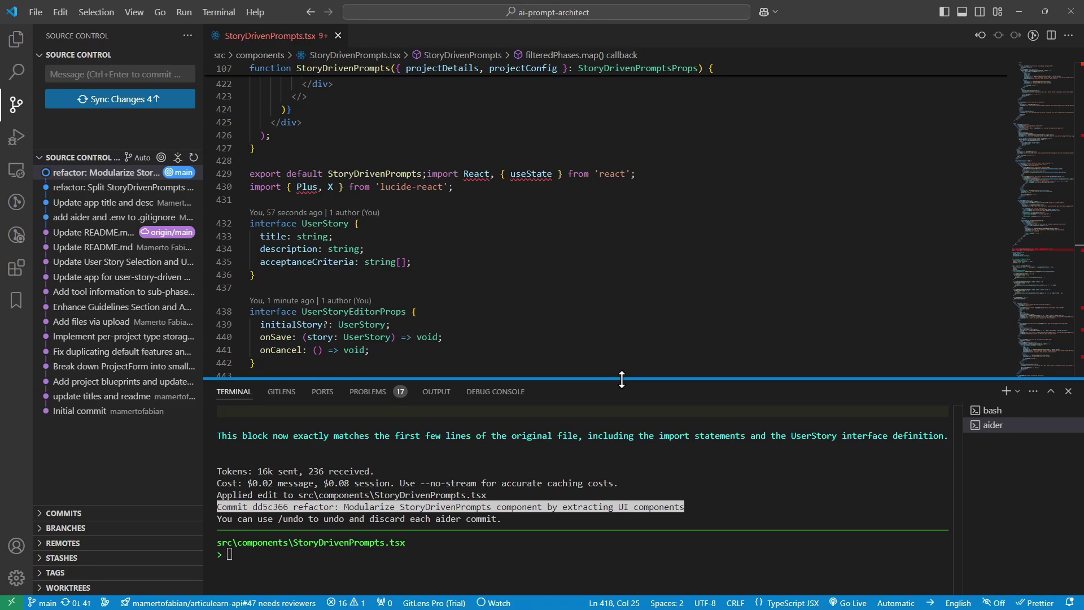
Bring up the latest commit's actions menu without choosing one, then expand the COMMITS list
{"action": "right_click", "coordinate": [132, 173]}
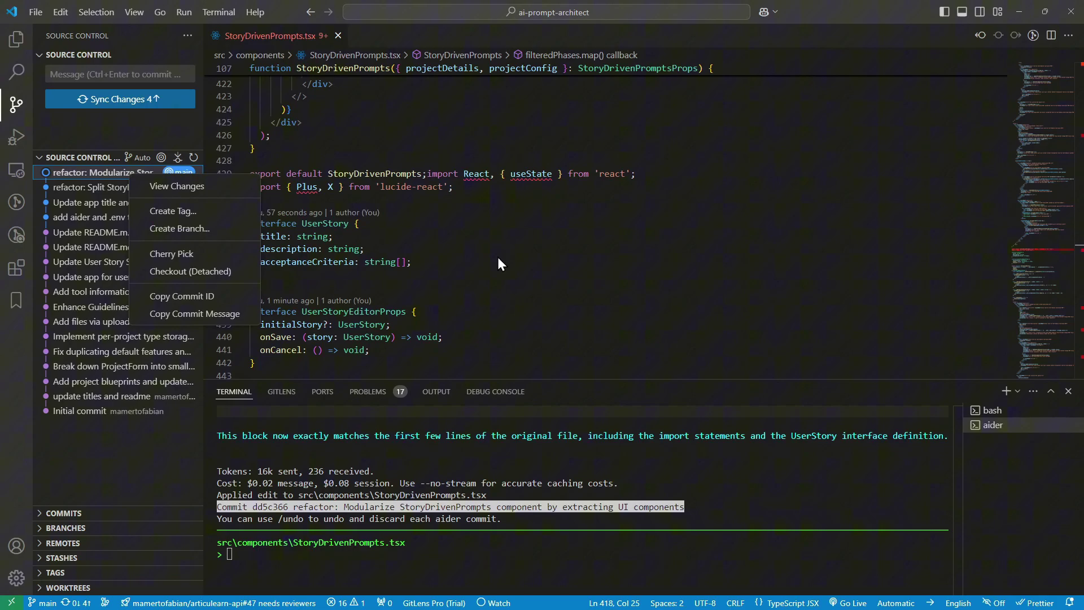
{"action": "left_click", "coordinate": [509, 279]}
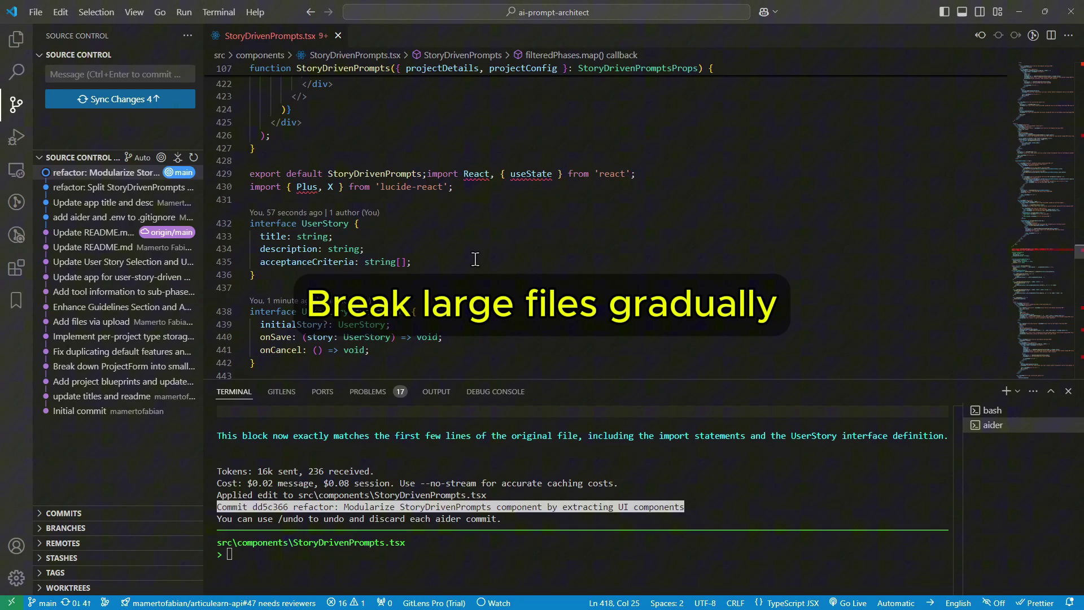
{"action": "left_click", "coordinate": [63, 512]}
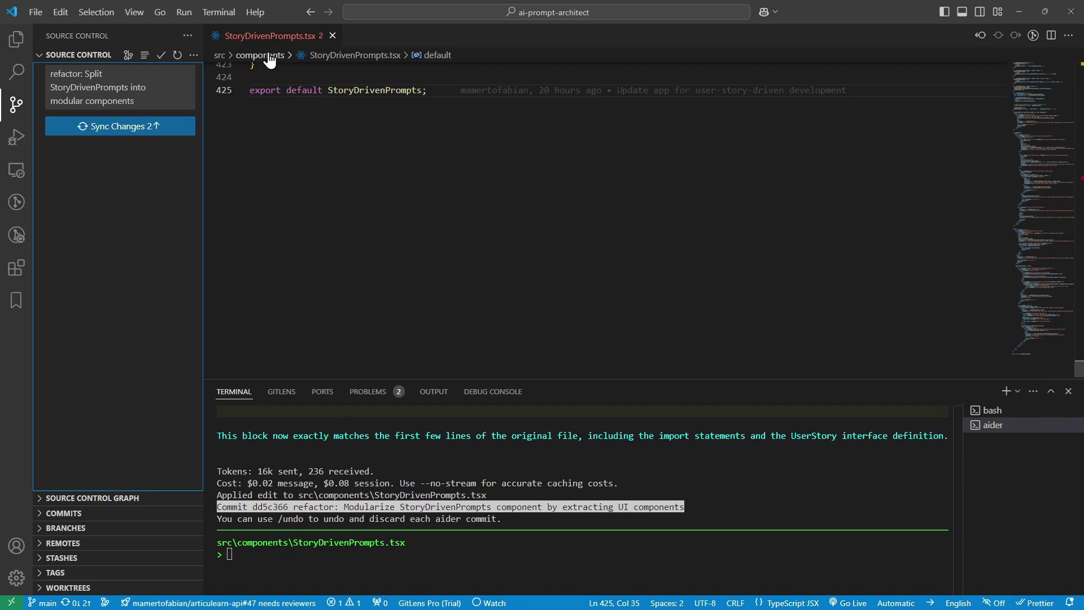
{"action": "scroll", "coordinate": [388, 274], "scroll_direction": "up", "scroll_amount": 10}
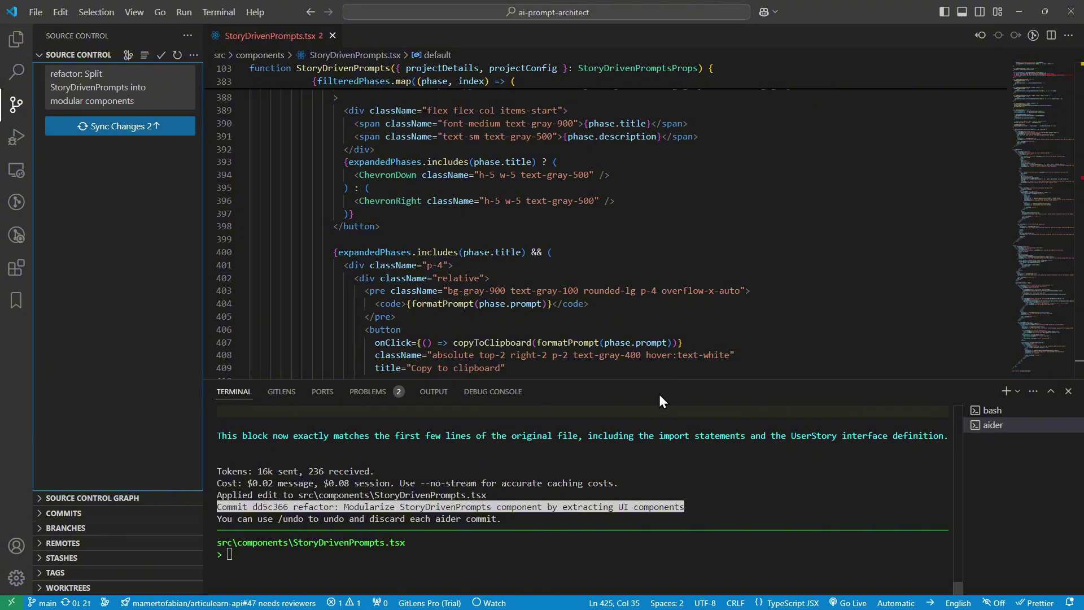
Select StoryDrivenPrompts.tsx lines 5–101, from the UserStory interface through the props interface
{"action": "left_click_drag", "start_coordinate": [658, 383], "coordinate": [655, 331]}
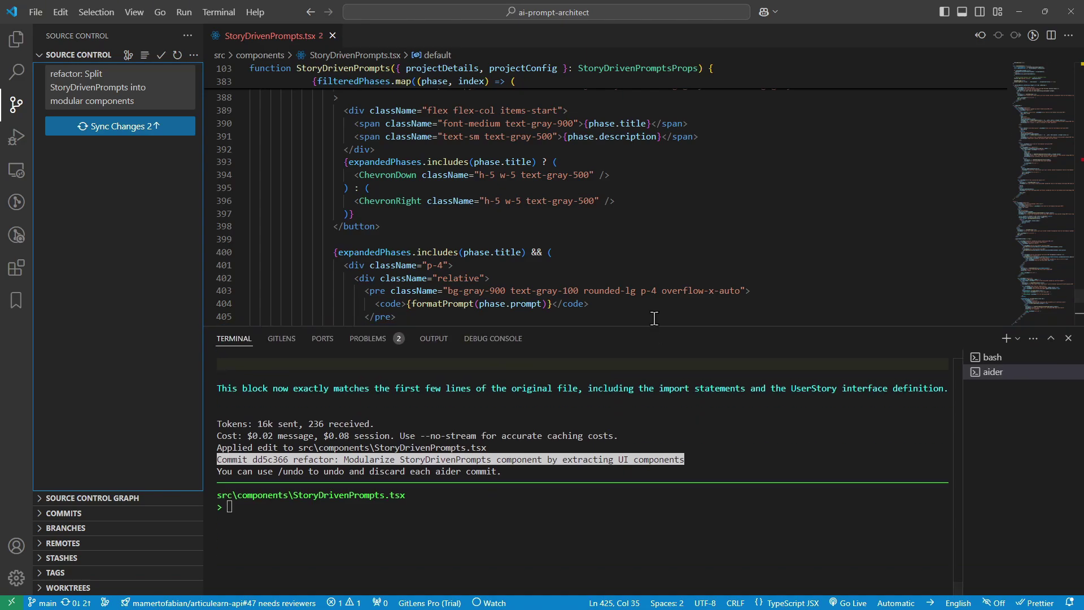
{"action": "left_click", "coordinate": [675, 254]}
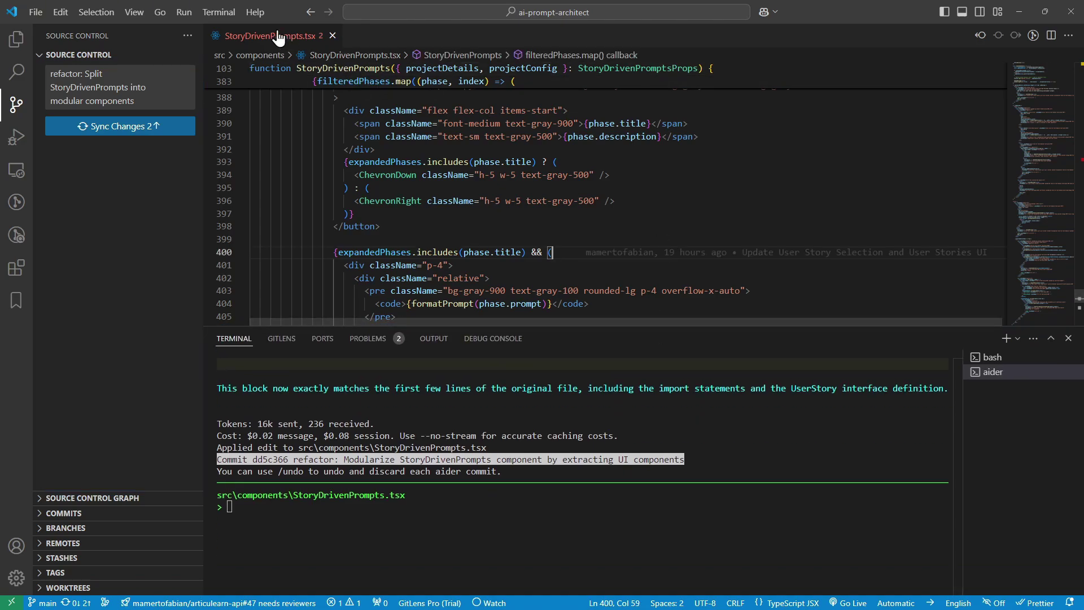
{"action": "scroll", "coordinate": [525, 205], "scroll_direction": "up", "scroll_amount": 15}
{"action": "scroll", "coordinate": [525, 206], "scroll_direction": "up", "scroll_amount": 15}
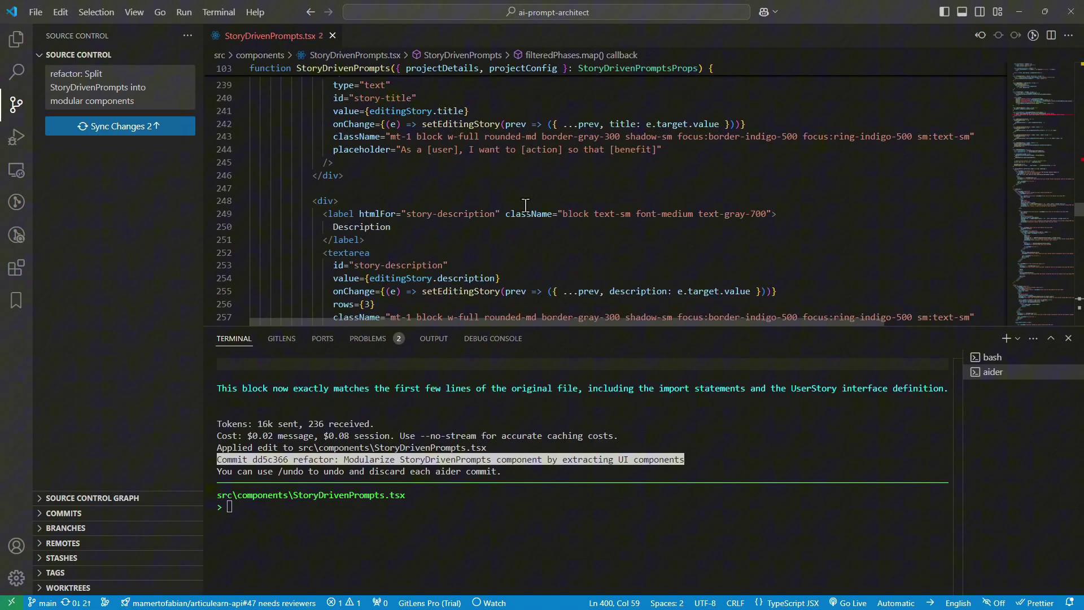
{"action": "scroll", "coordinate": [525, 205], "scroll_direction": "up", "scroll_amount": 15}
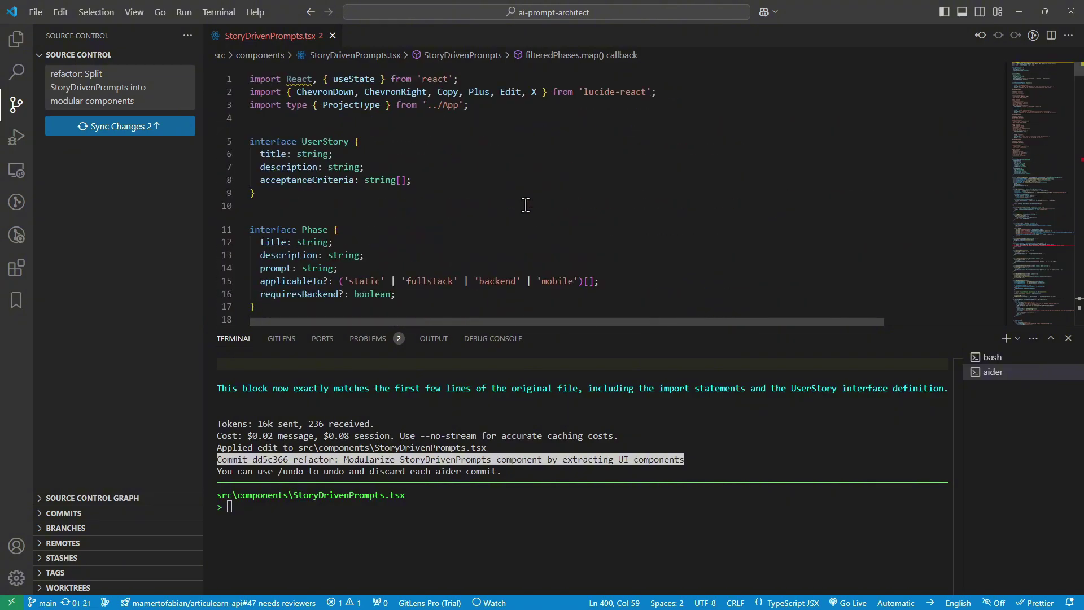
{"action": "left_click", "coordinate": [252, 142]}
{"action": "scroll", "coordinate": [327, 219], "scroll_direction": "down", "scroll_amount": 3}
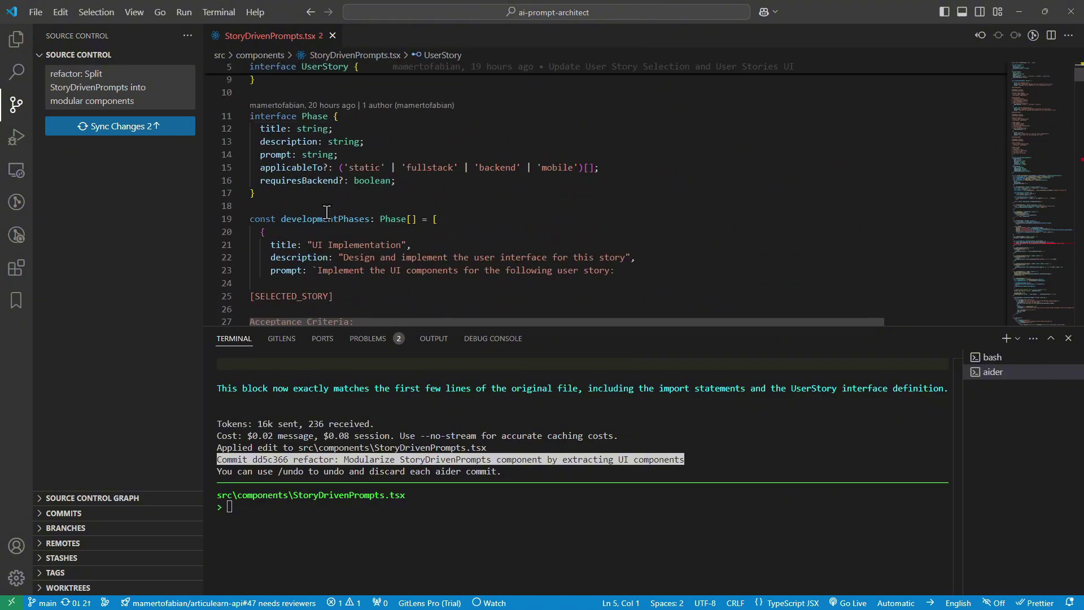
{"action": "scroll", "coordinate": [326, 219], "scroll_direction": "down", "scroll_amount": 2}
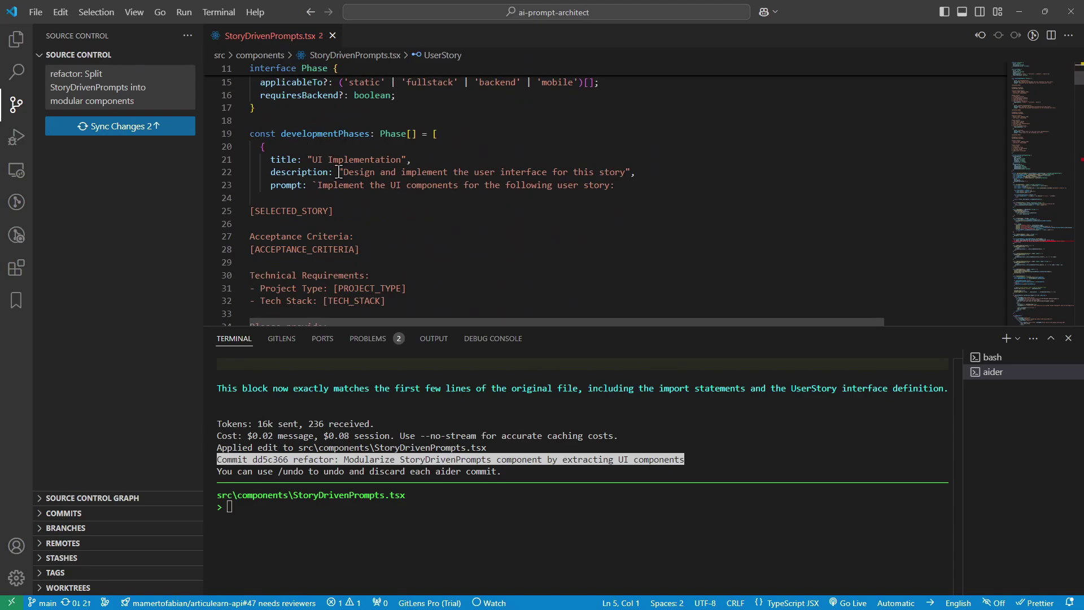
{"action": "scroll", "coordinate": [338, 170], "scroll_direction": "down", "scroll_amount": 12}
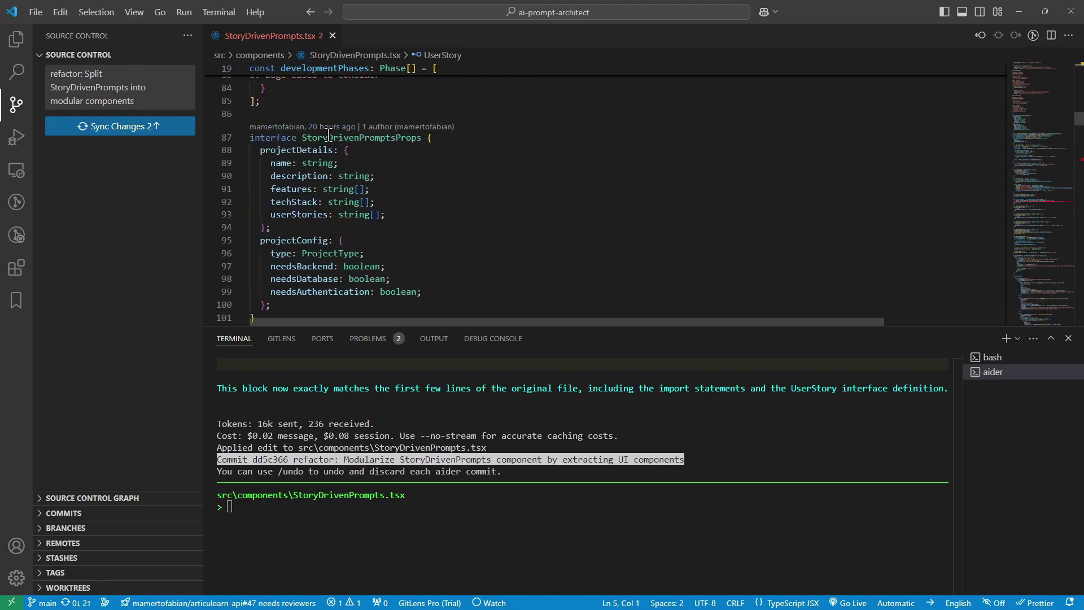
{"action": "scroll", "coordinate": [339, 169], "scroll_direction": "down", "scroll_amount": 3}
{"action": "left_click", "coordinate": [254, 203], "text": "shift"}
{"action": "mouse_move", "coordinate": [242, 185]}
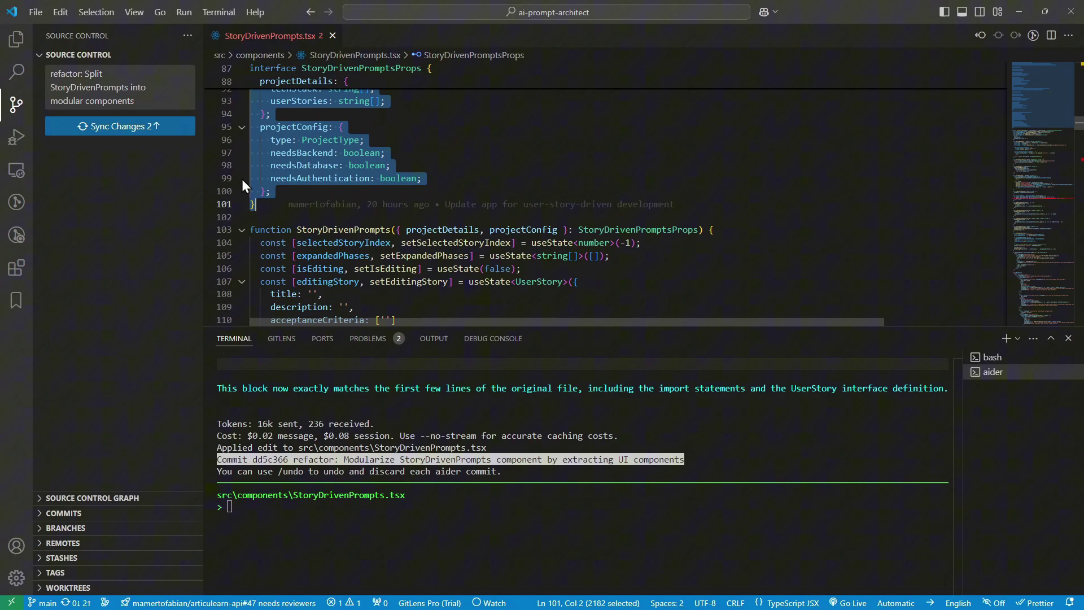
Reset aider, re-add StoryDrivenPrompts.tsx, and send the pasted 'Extract types…' prompt
{"action": "left_click", "coordinate": [280, 212]}
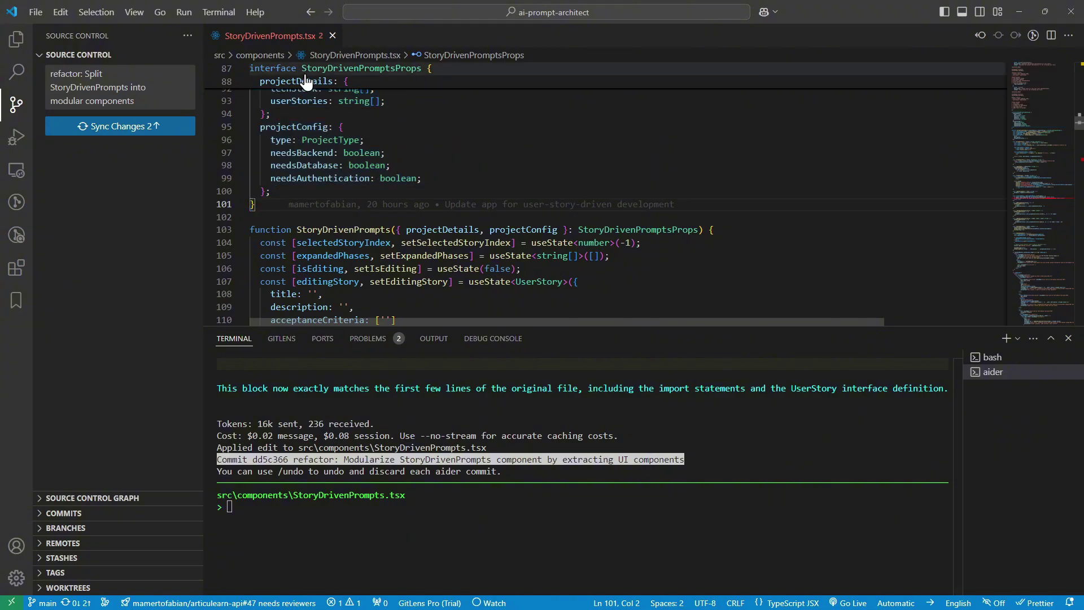
{"action": "left_click", "coordinate": [362, 526]}
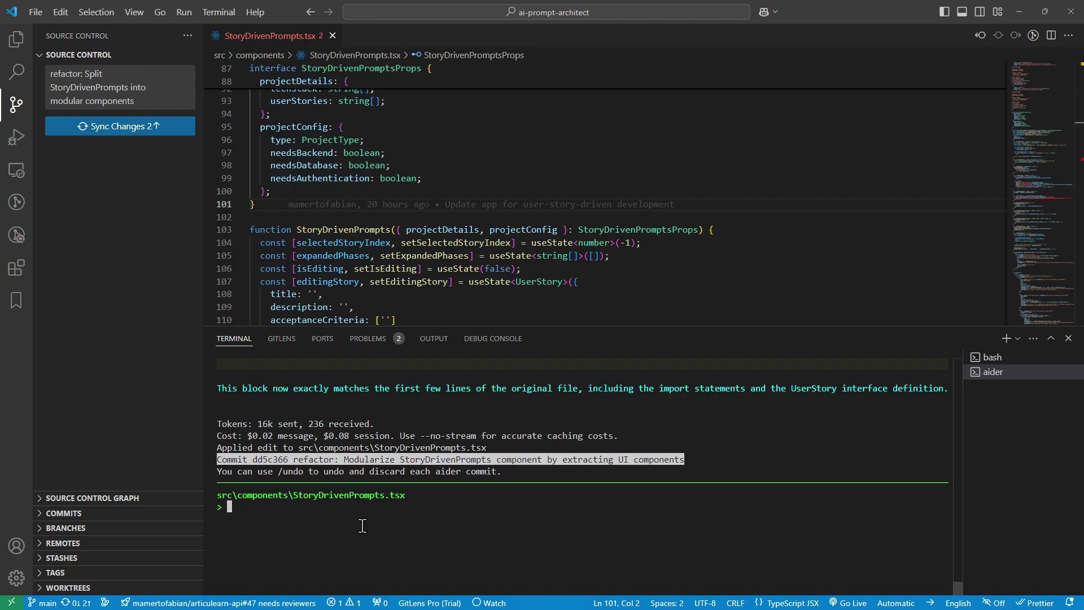
{"action": "type", "text": "/reset"}
{"action": "key", "text": "Return"}
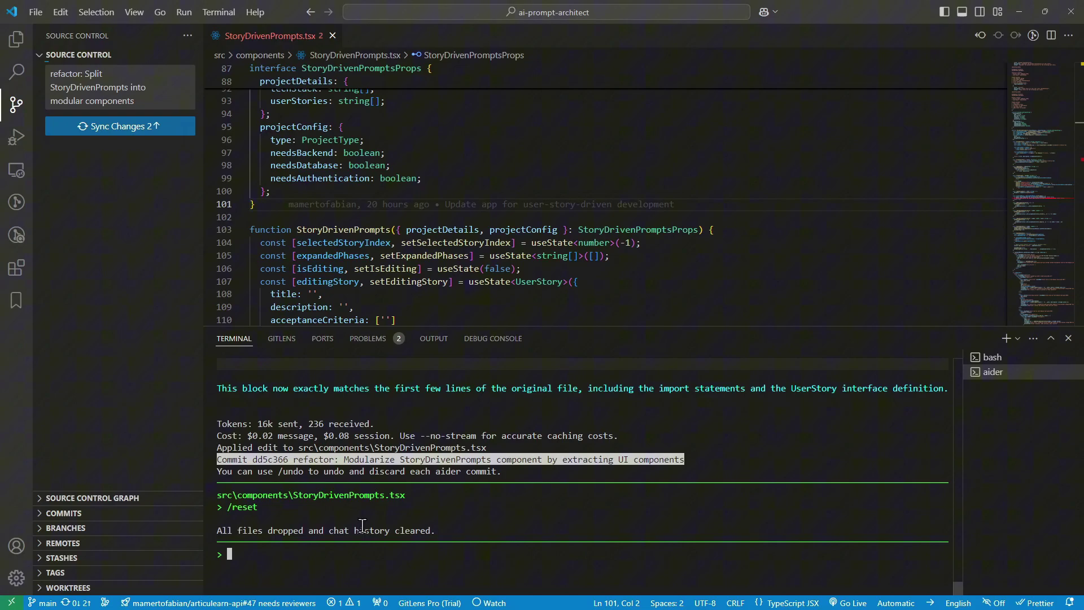
{"action": "type", "text": "/add Story"}
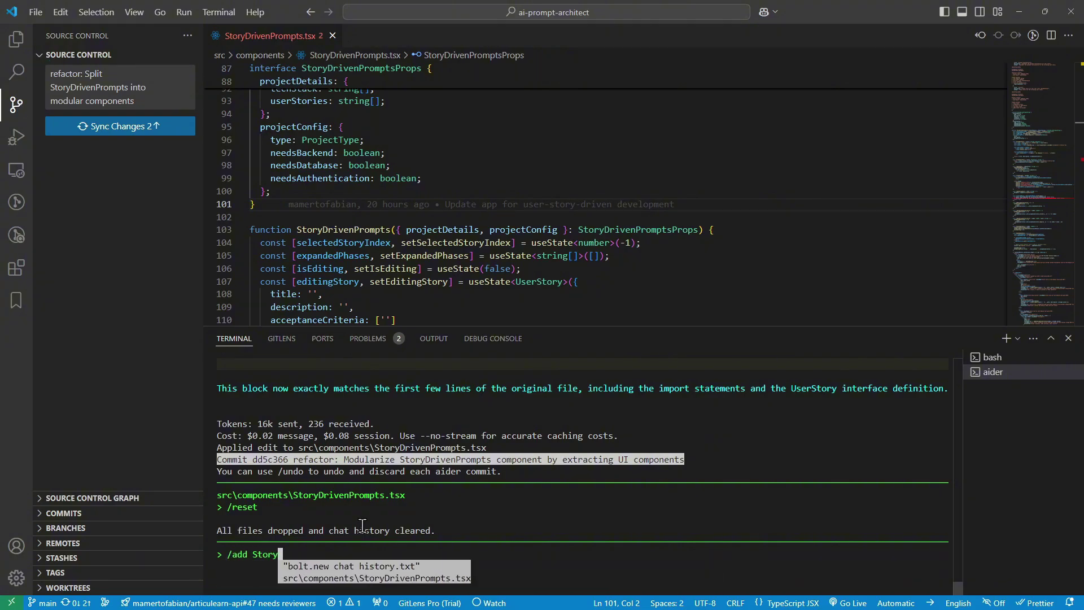
{"action": "key", "text": "Tab"}
{"action": "key", "text": "Tab"}
{"action": "key", "text": "Return"}
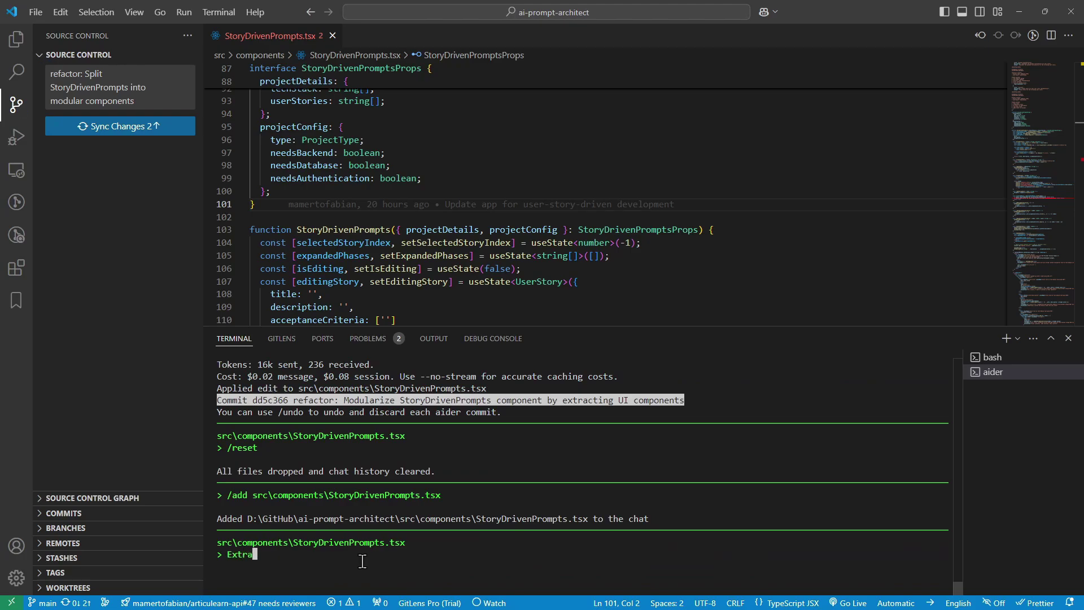
{"action": "type", "text": "the types and variables from the component into its own file. Do not change any logic but ensure proper importing of the extracted types and variables."}
{"action": "key", "text": "Return"}
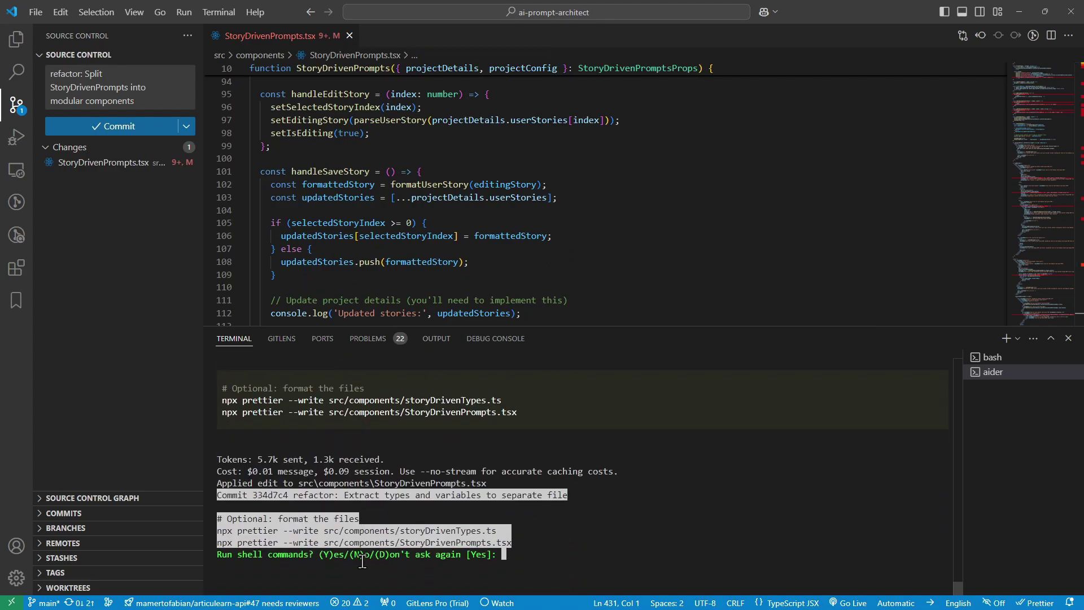
{"action": "scroll", "coordinate": [551, 514], "scroll_direction": "up", "scroll_amount": 3}
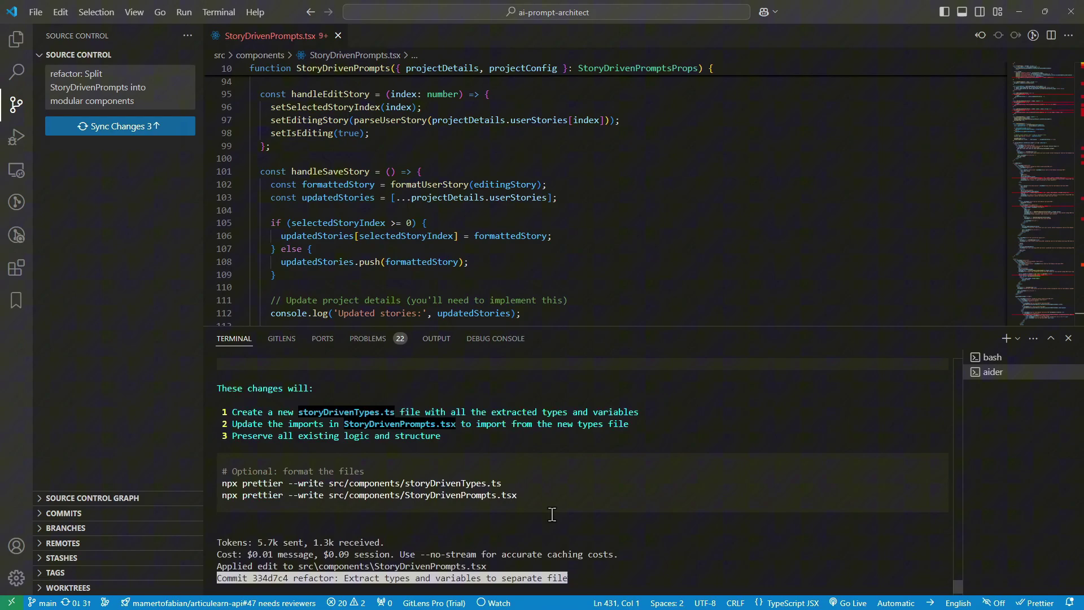
{"action": "scroll", "coordinate": [551, 514], "scroll_direction": "up", "scroll_amount": 2}
{"action": "scroll", "coordinate": [552, 515], "scroll_direction": "down", "scroll_amount": 5}
Approve aider's prettier commands and output, then view the extract commit's changed files
{"action": "key", "text": "Return"}
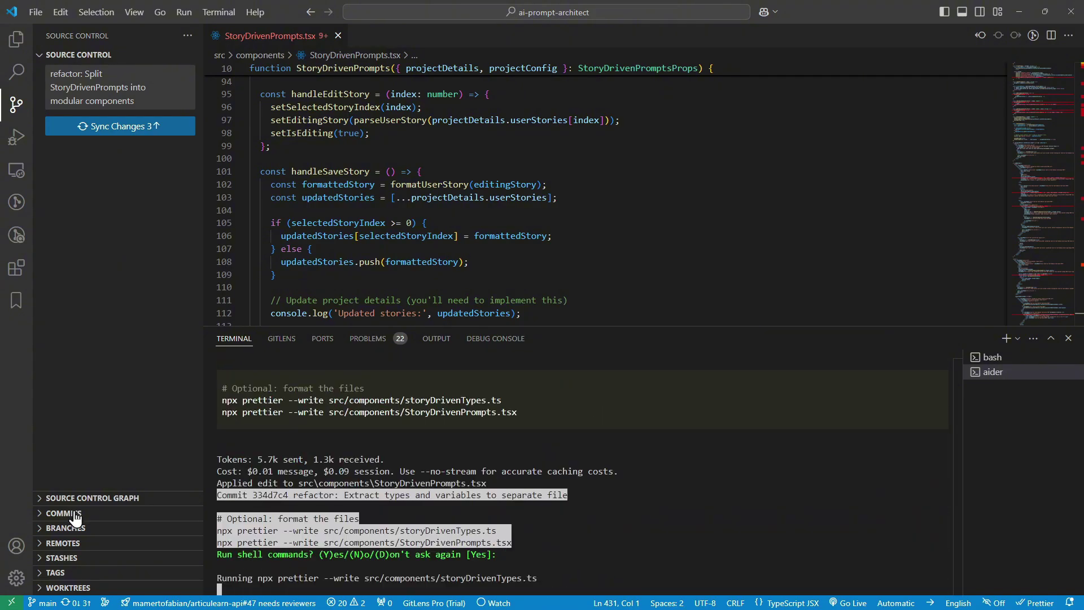
{"action": "key", "text": "Return"}
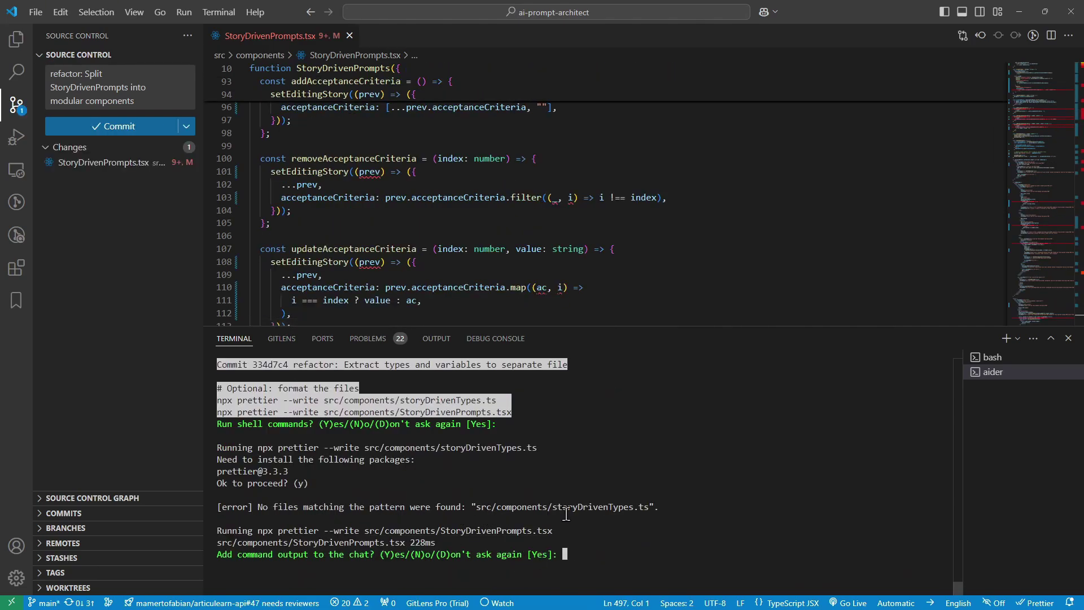
{"action": "key", "text": "Return"}
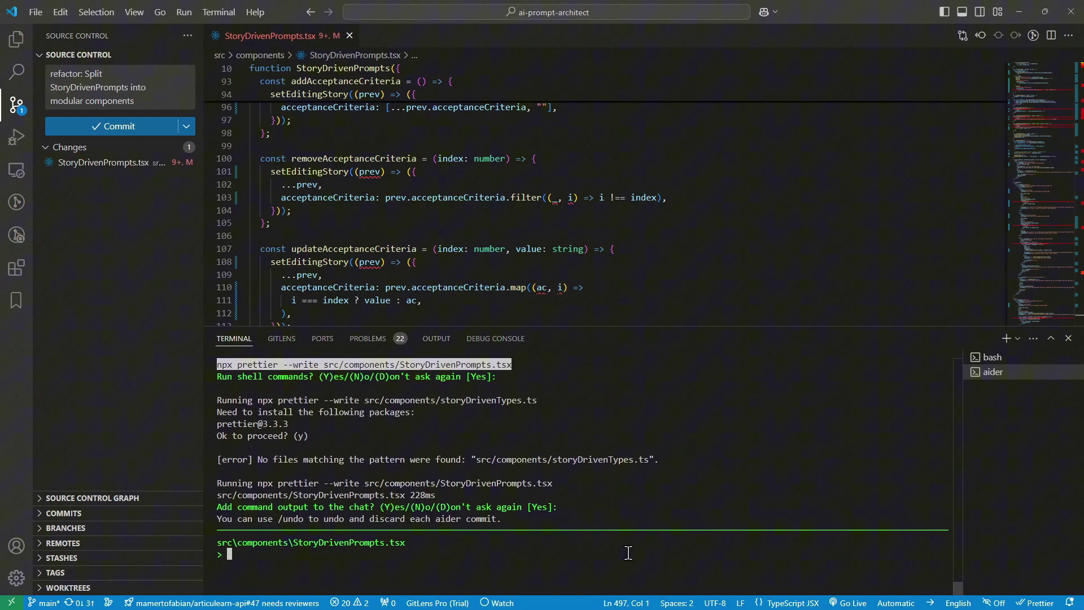
{"action": "left_click", "coordinate": [92, 497]}
{"action": "left_click", "coordinate": [95, 336]}
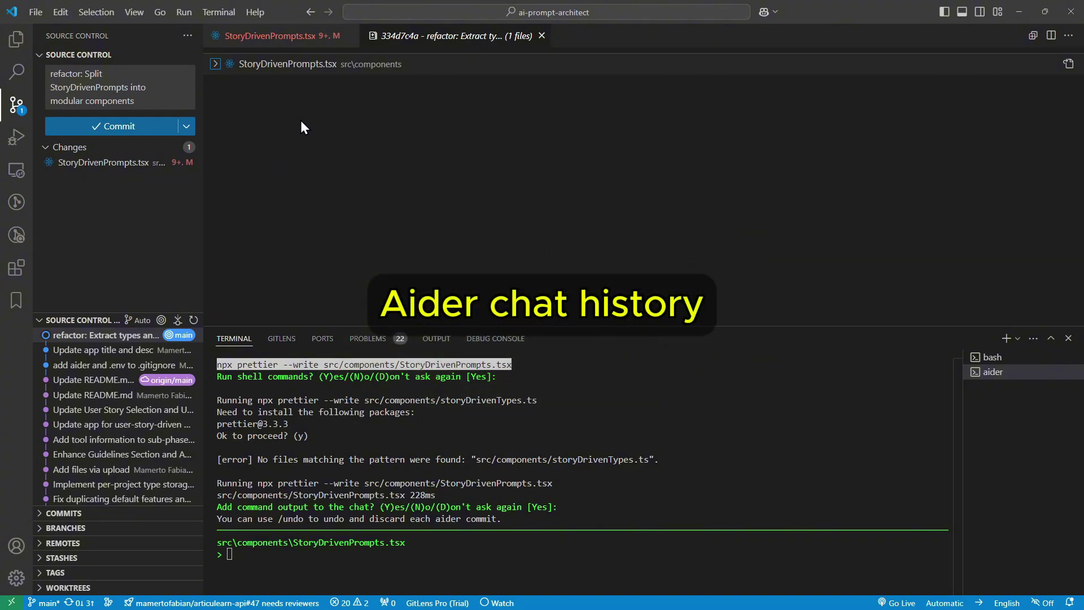
Check the chat history and StoryDrivenPrompts.tsx working-tree diff, then run Aider's /undo
{"action": "left_click", "coordinate": [16, 39]}
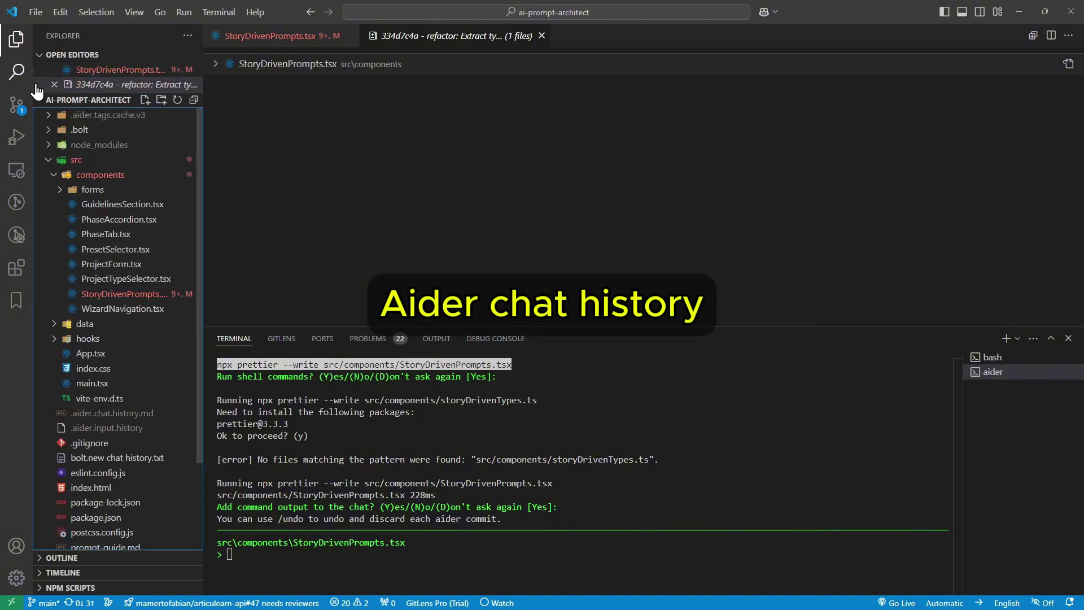
{"action": "left_click", "coordinate": [112, 413]}
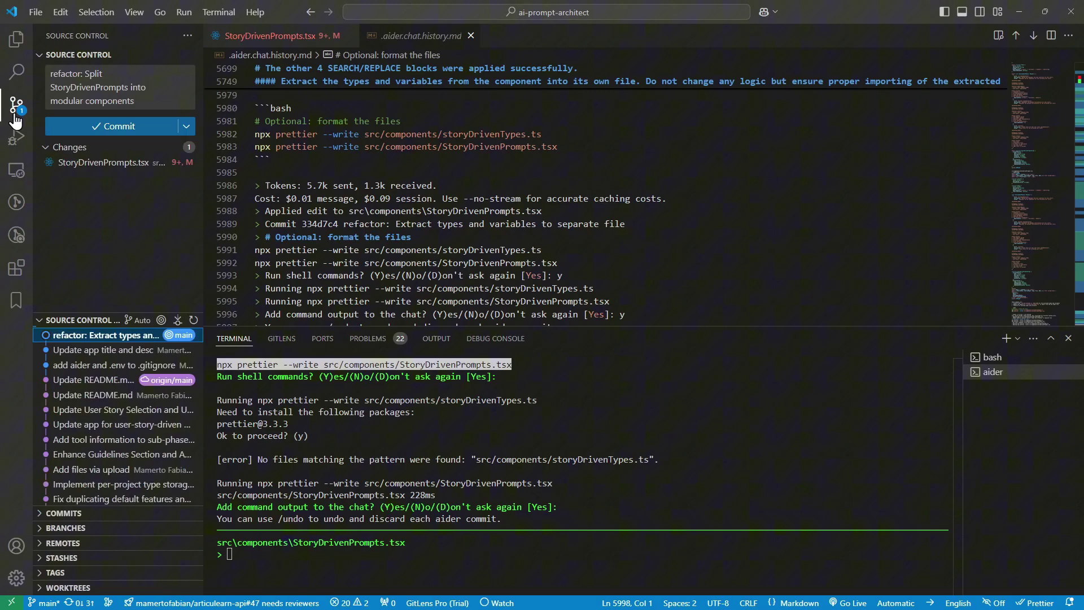
{"action": "left_click", "coordinate": [93, 161]}
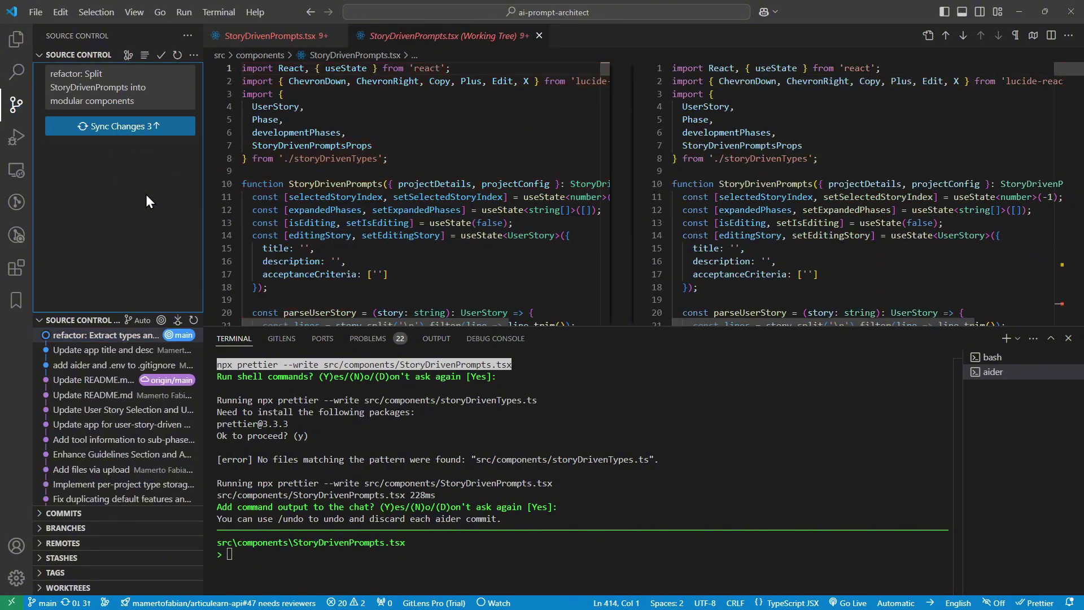
{"action": "left_click", "coordinate": [445, 569]}
{"action": "type", "text": "/undo"}
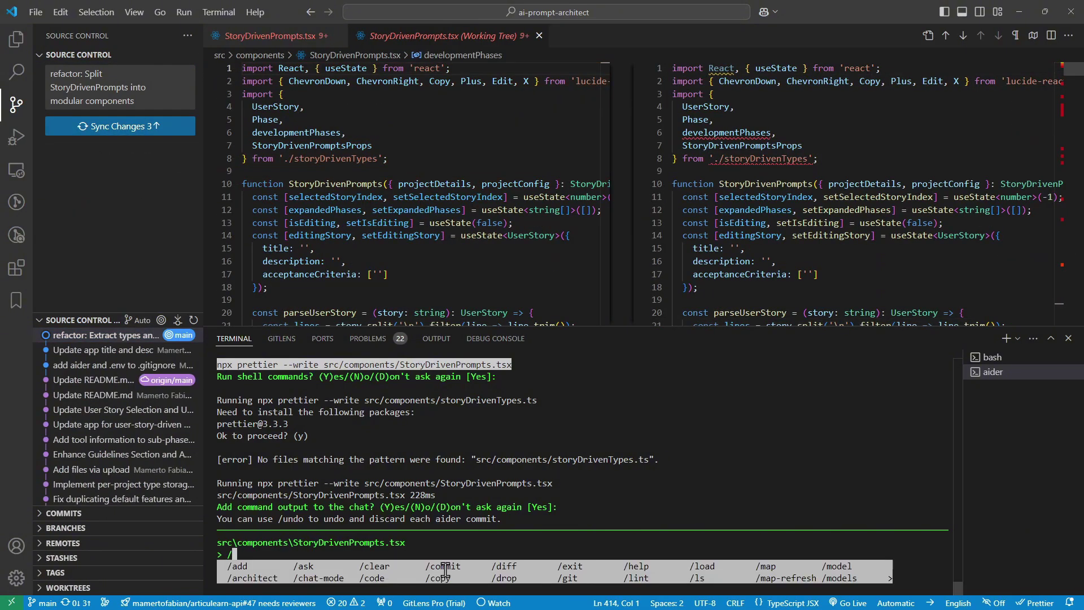
{"action": "key", "text": "Return"}
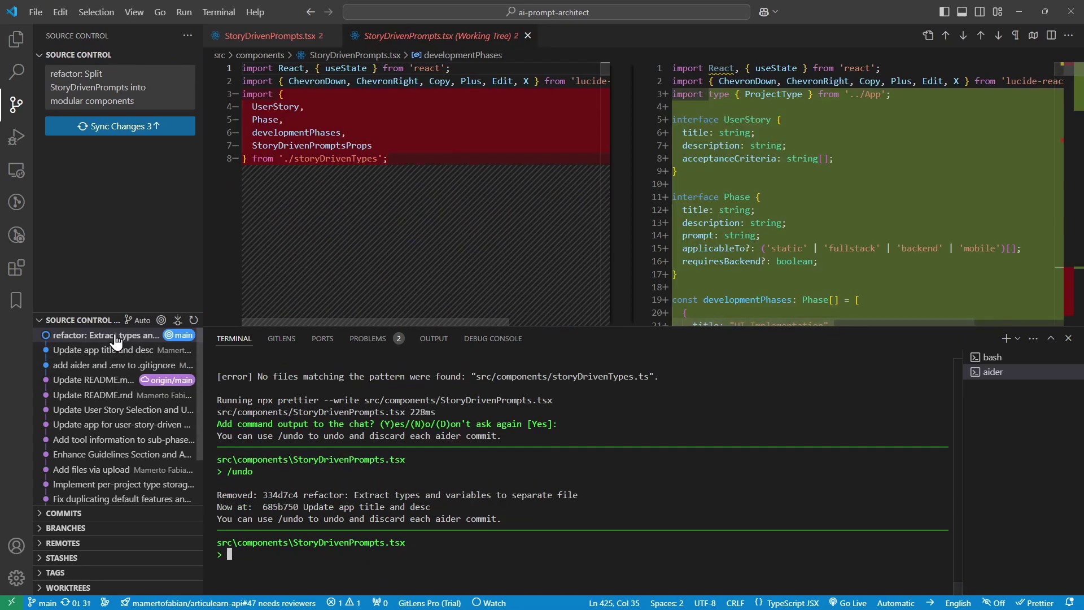
Close the diff and select the extraction request and storyDrivenTypes.ts name in the chat history
{"action": "left_click", "coordinate": [527, 36]}
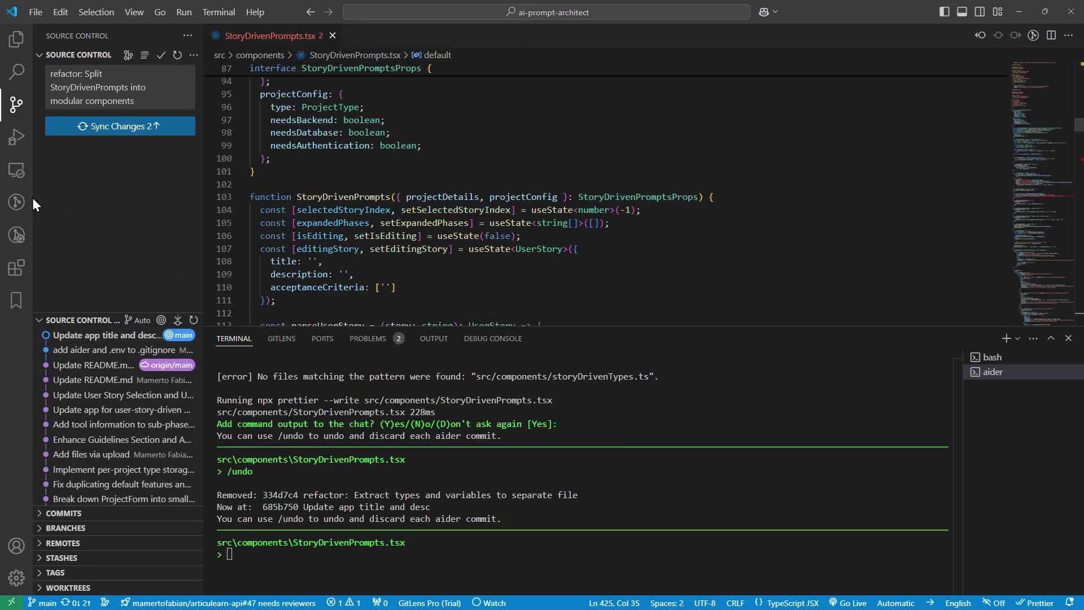
{"action": "left_click", "coordinate": [16, 38]}
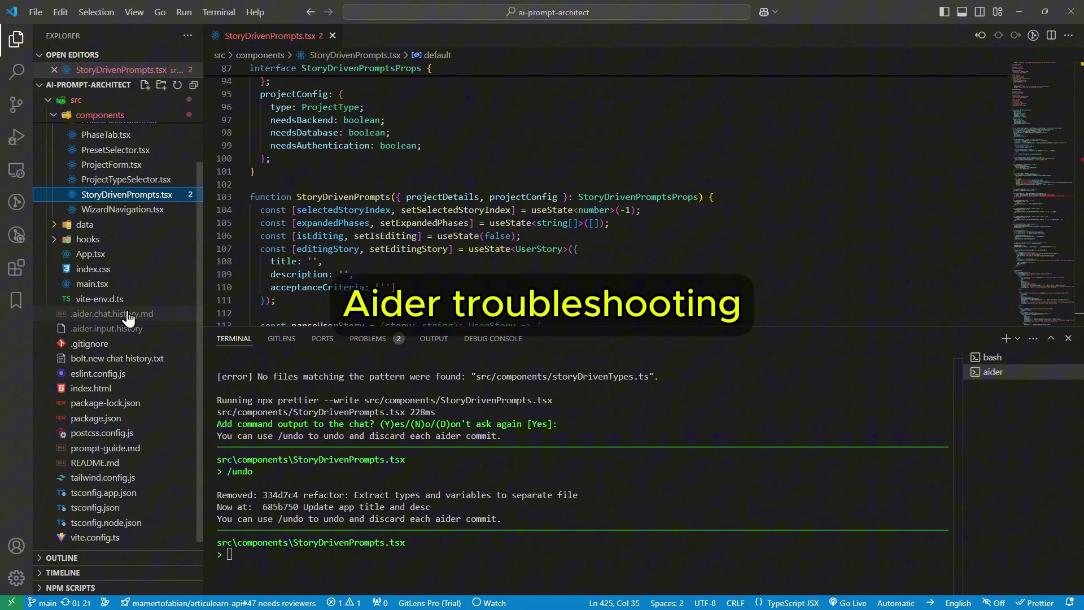
{"action": "left_click", "coordinate": [111, 313]}
{"action": "left_click_drag", "start_coordinate": [281, 235], "coordinate": [404, 250]}
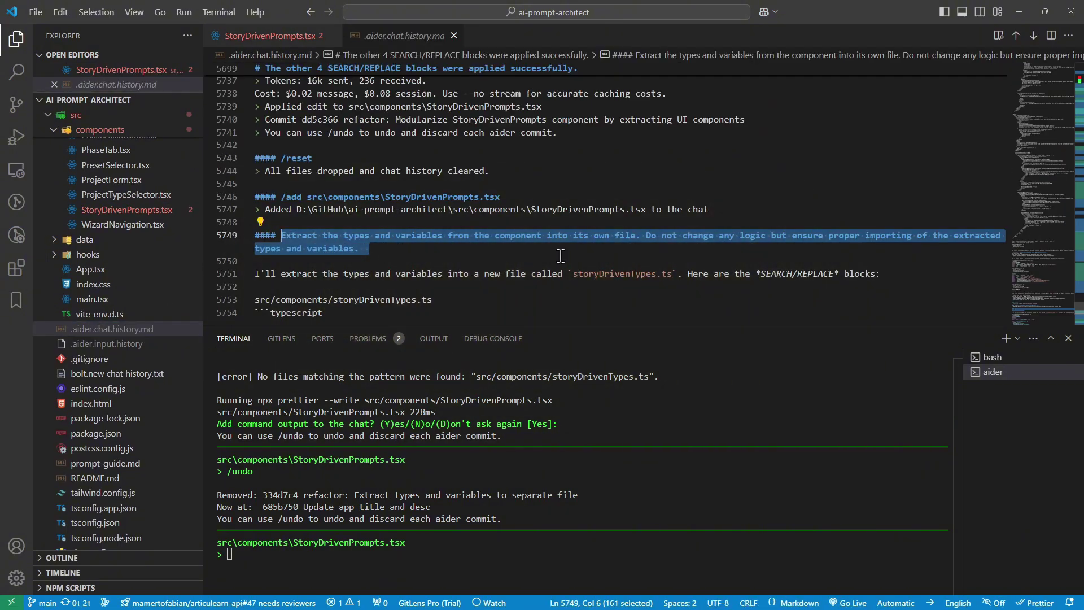
{"action": "scroll", "coordinate": [560, 256], "scroll_direction": "down", "scroll_amount": 1}
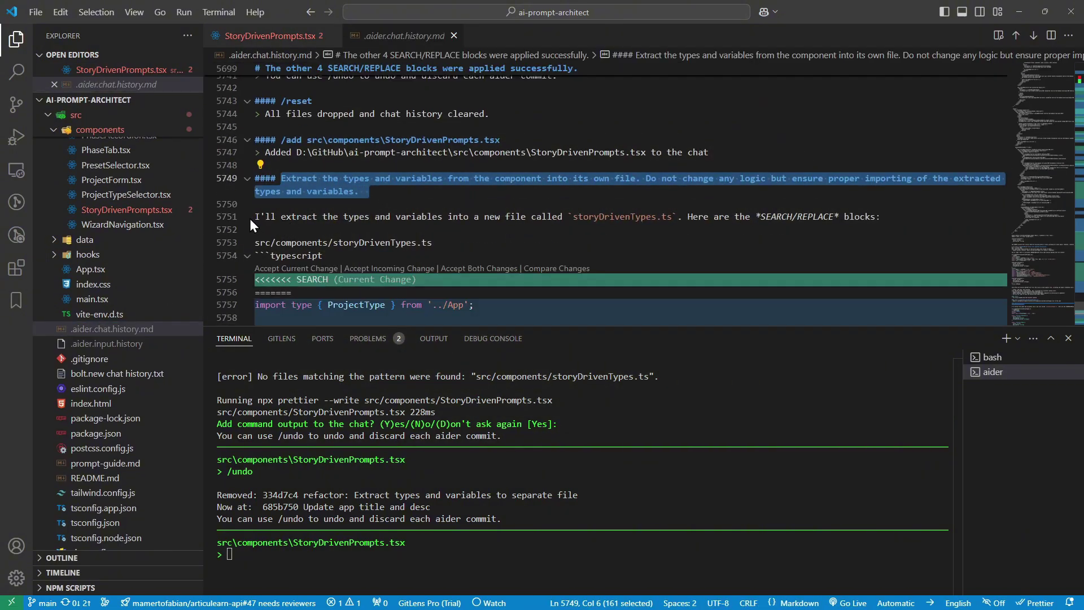
{"action": "scroll", "coordinate": [583, 210], "scroll_direction": "down", "scroll_amount": 1}
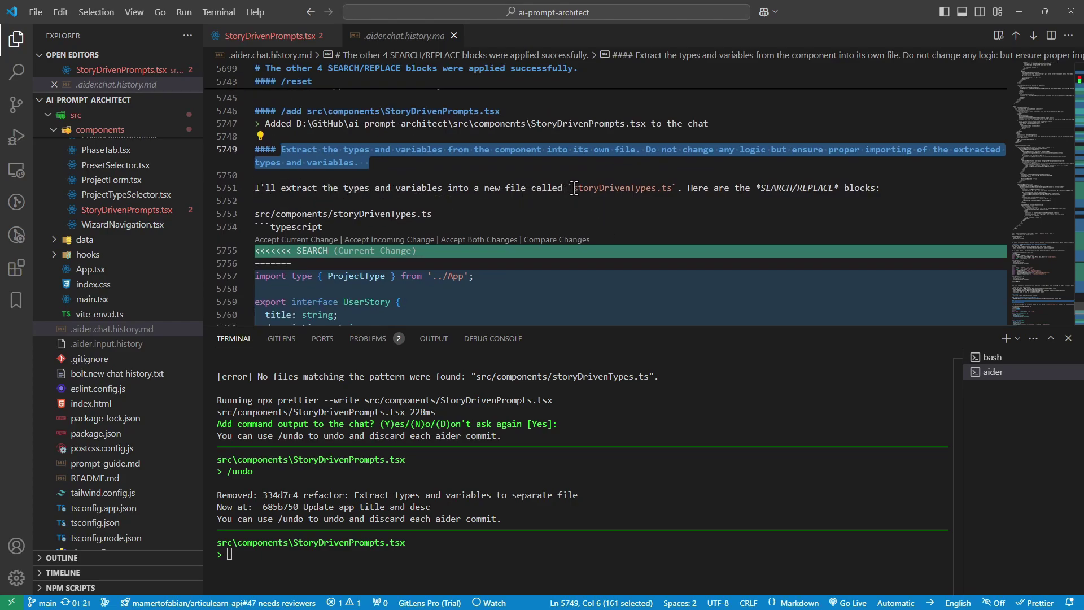
{"action": "left_click_drag", "start_coordinate": [573, 187], "coordinate": [674, 188]}
{"action": "key", "text": "ctrl+c"}
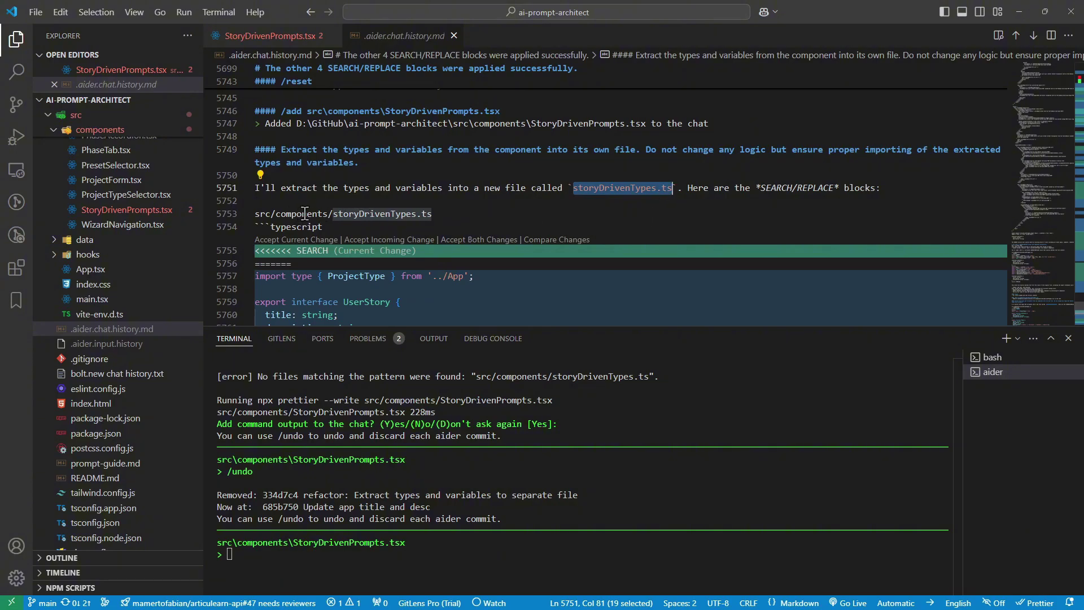
{"action": "scroll", "coordinate": [127, 272], "scroll_direction": "up", "scroll_amount": 3}
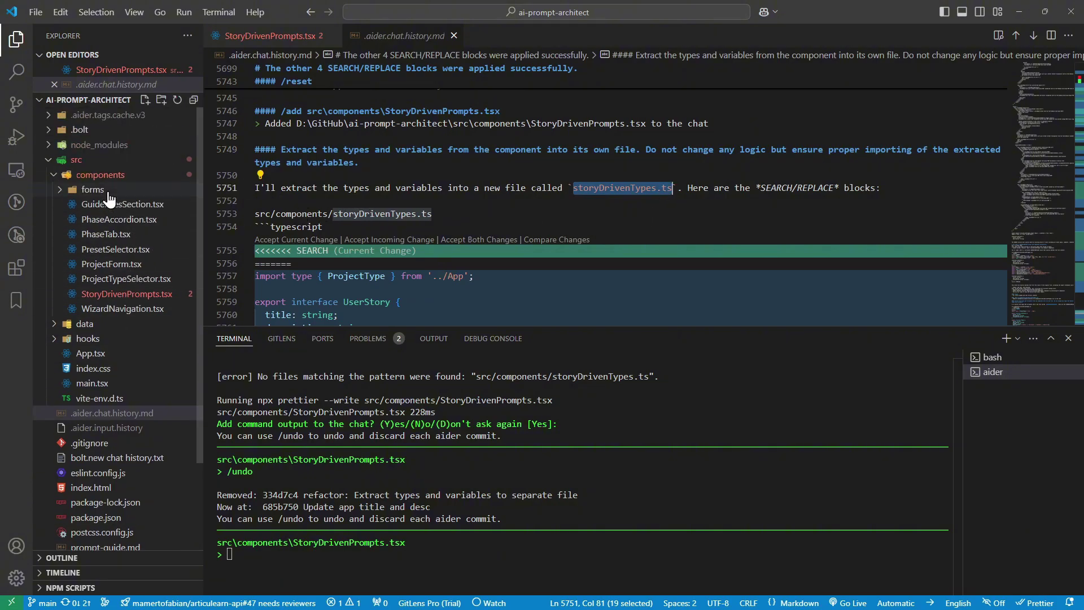
Create a new file named storyDrivenTypes.ts in src/components
{"action": "right_click", "coordinate": [102, 175]}
{"action": "left_click", "coordinate": [169, 204]}
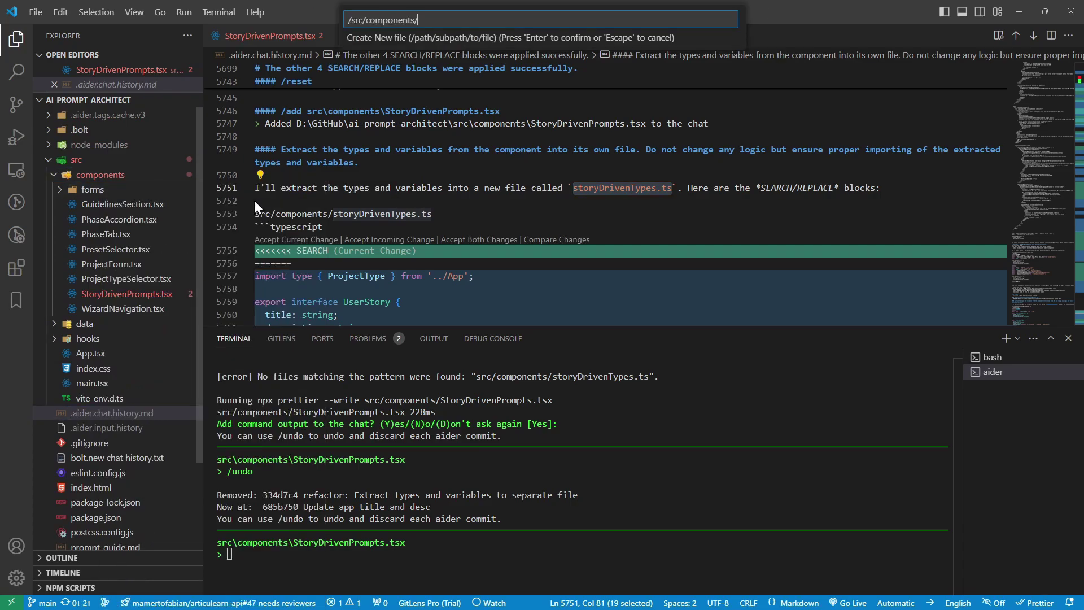
{"action": "key", "text": "ctrl+v"}
{"action": "key", "text": "Return"}
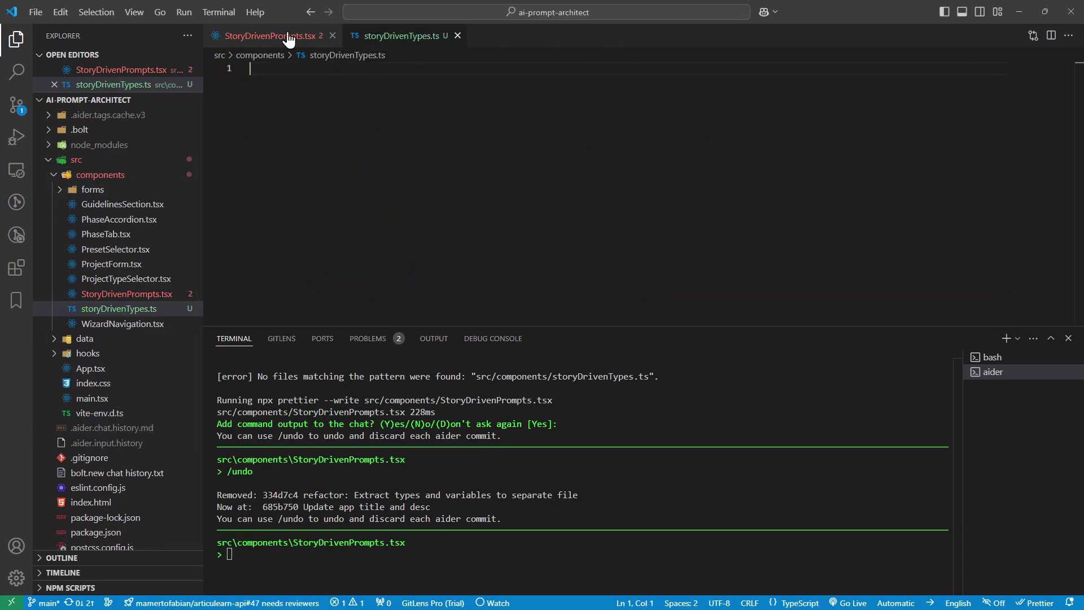
Copy the types block from the chat history and paste it into storyDrivenTypes.ts
{"action": "left_click", "coordinate": [270, 35]}
{"action": "left_click", "coordinate": [112, 320]}
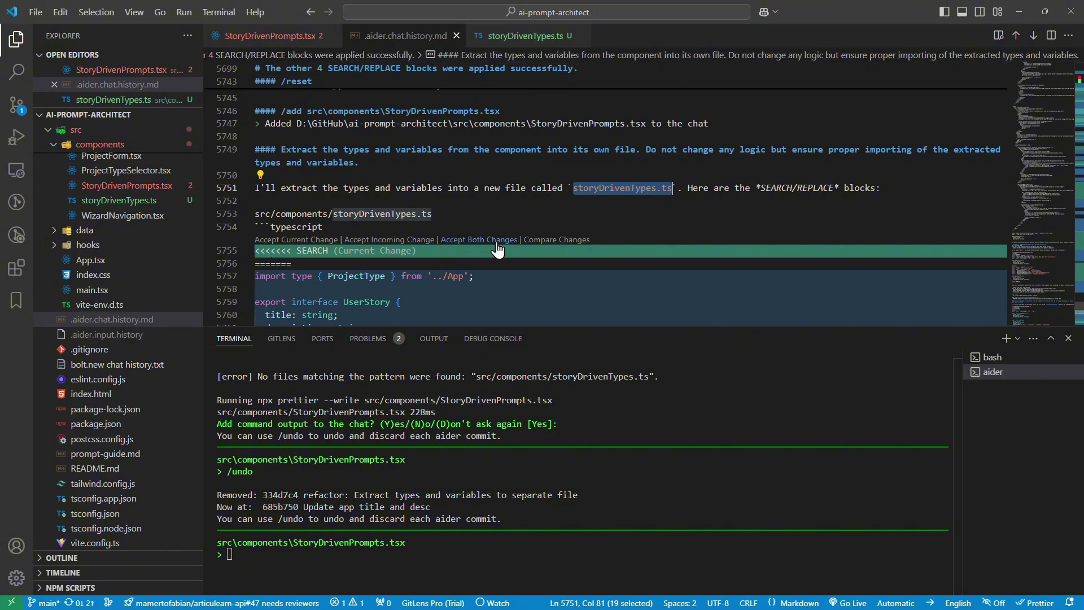
{"action": "scroll", "coordinate": [466, 212], "scroll_direction": "down", "scroll_amount": 1}
{"action": "scroll", "coordinate": [558, 199], "scroll_direction": "down", "scroll_amount": 2}
{"action": "scroll", "coordinate": [349, 225], "scroll_direction": "down", "scroll_amount": 1}
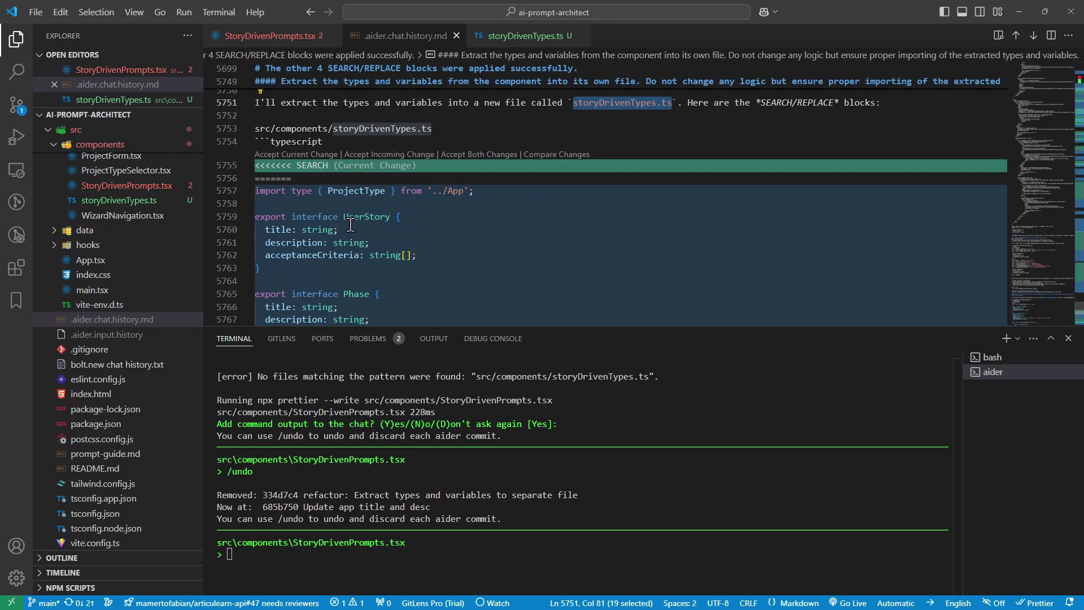
{"action": "scroll", "coordinate": [279, 203], "scroll_direction": "down", "scroll_amount": 5}
{"action": "scroll", "coordinate": [279, 203], "scroll_direction": "up", "scroll_amount": 3}
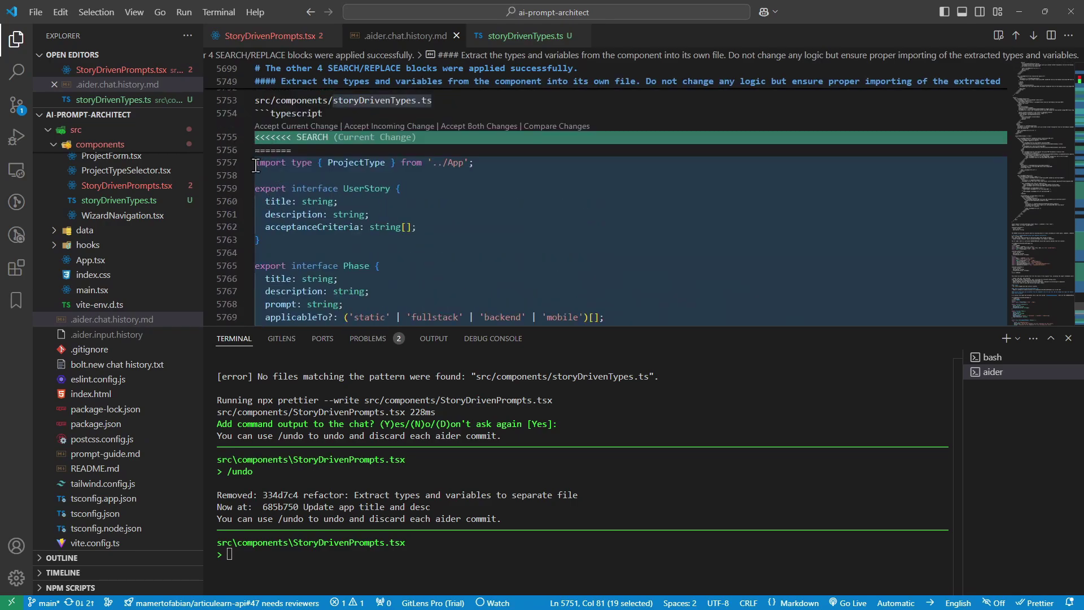
{"action": "scroll", "coordinate": [288, 212], "scroll_direction": "down", "scroll_amount": 8}
{"action": "left_click", "coordinate": [299, 221]}
{"action": "scroll", "coordinate": [298, 220], "scroll_direction": "up", "scroll_amount": 5}
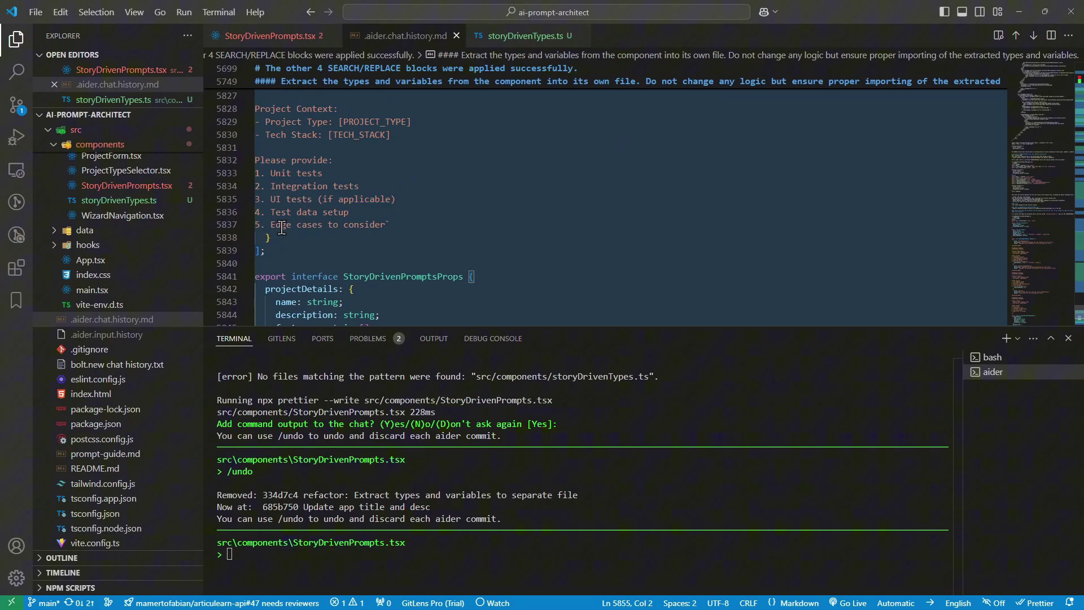
{"action": "scroll", "coordinate": [288, 225], "scroll_direction": "up", "scroll_amount": 5}
{"action": "scroll", "coordinate": [281, 226], "scroll_direction": "down", "scroll_amount": 3}
{"action": "scroll", "coordinate": [281, 227], "scroll_direction": "up", "scroll_amount": 3}
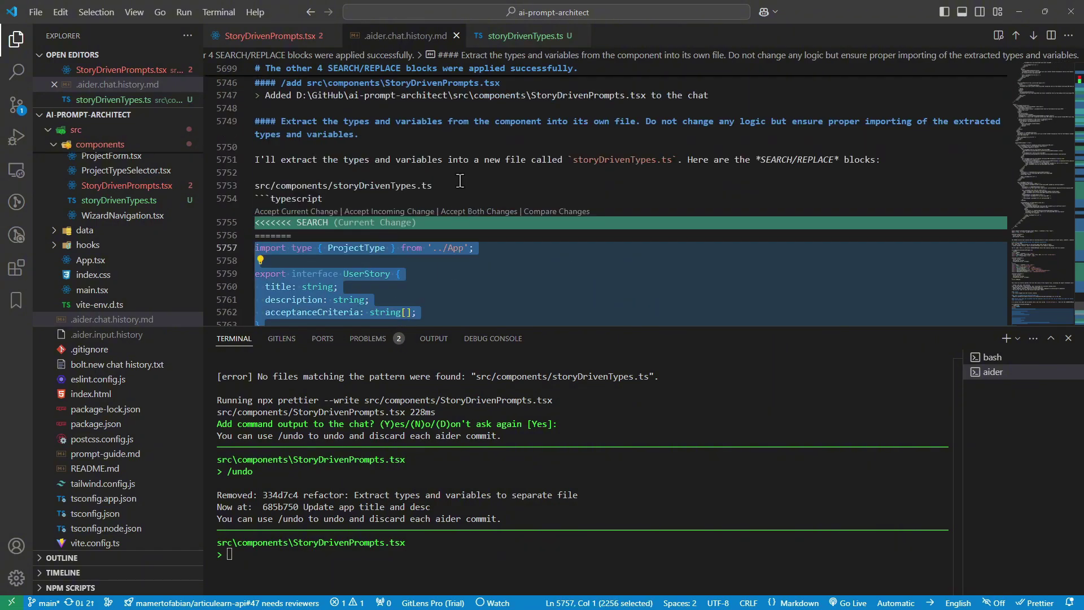
{"action": "left_click", "coordinate": [513, 36]}
{"action": "key", "text": "ctrl+v"}
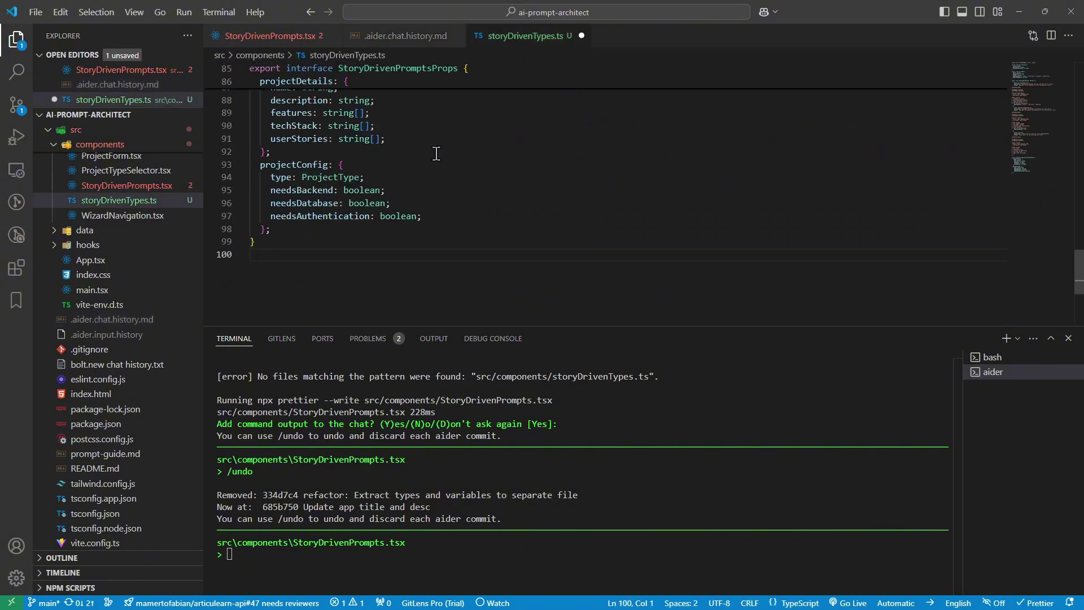
{"action": "left_click", "coordinate": [406, 36]}
{"action": "scroll", "coordinate": [415, 246], "scroll_direction": "down", "scroll_amount": 5}
{"action": "scroll", "coordinate": [424, 242], "scroll_direction": "down", "scroll_amount": 5}
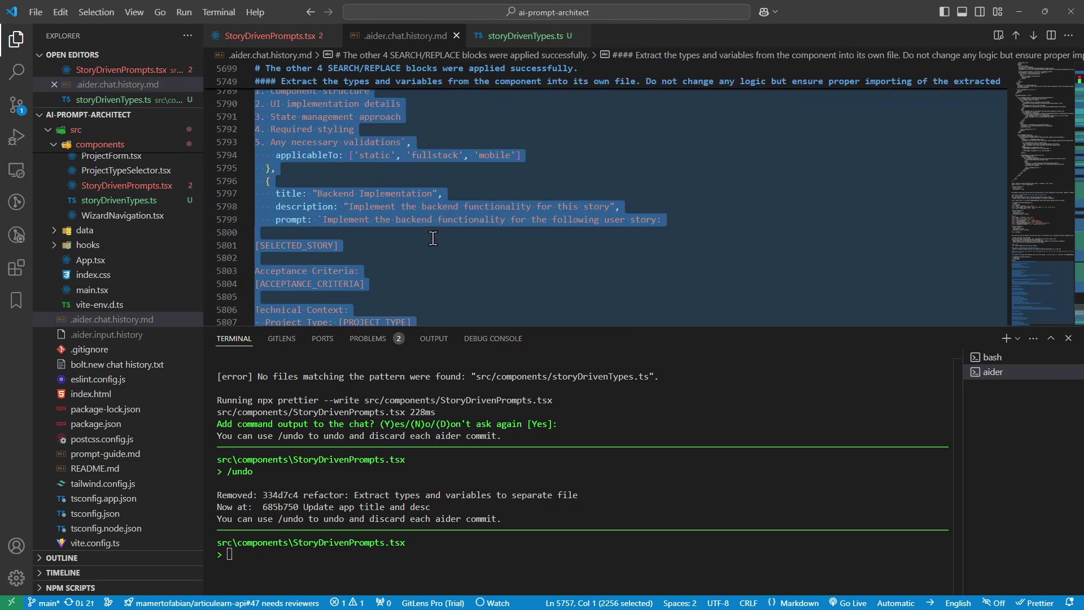
{"action": "scroll", "coordinate": [428, 240], "scroll_direction": "down", "scroll_amount": 5}
{"action": "scroll", "coordinate": [433, 238], "scroll_direction": "down", "scroll_amount": 5}
{"action": "scroll", "coordinate": [433, 239], "scroll_direction": "down", "scroll_amount": 5}
{"action": "scroll", "coordinate": [407, 212], "scroll_direction": "down", "scroll_amount": 5}
Copy the proposed storyDrivenTypes import block (lines 5964–5971) from the chat history
{"action": "left_click", "coordinate": [359, 166]}
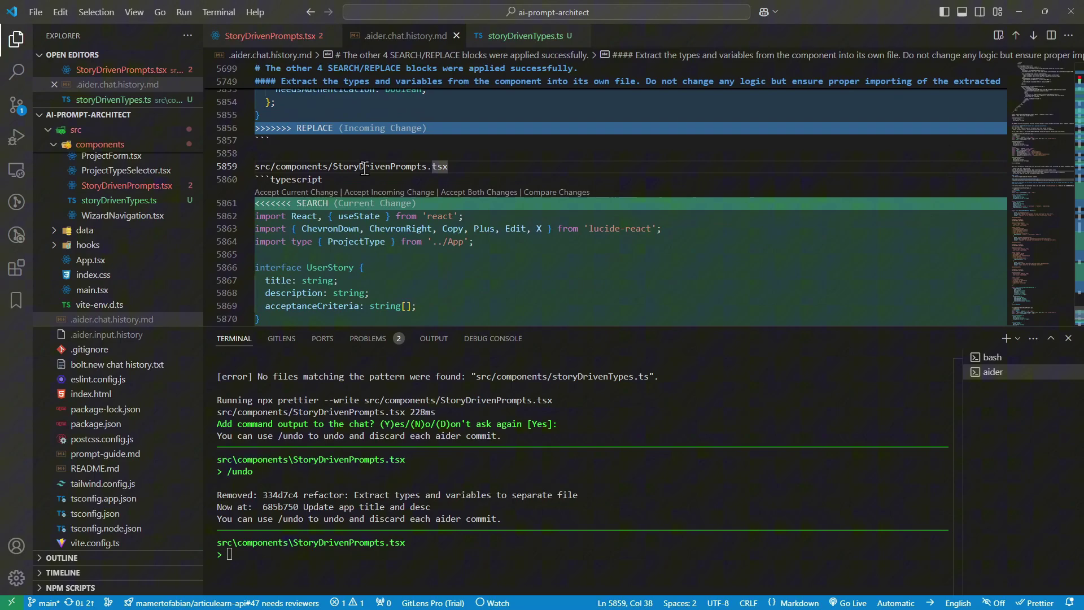
{"action": "left_click", "coordinate": [322, 179]}
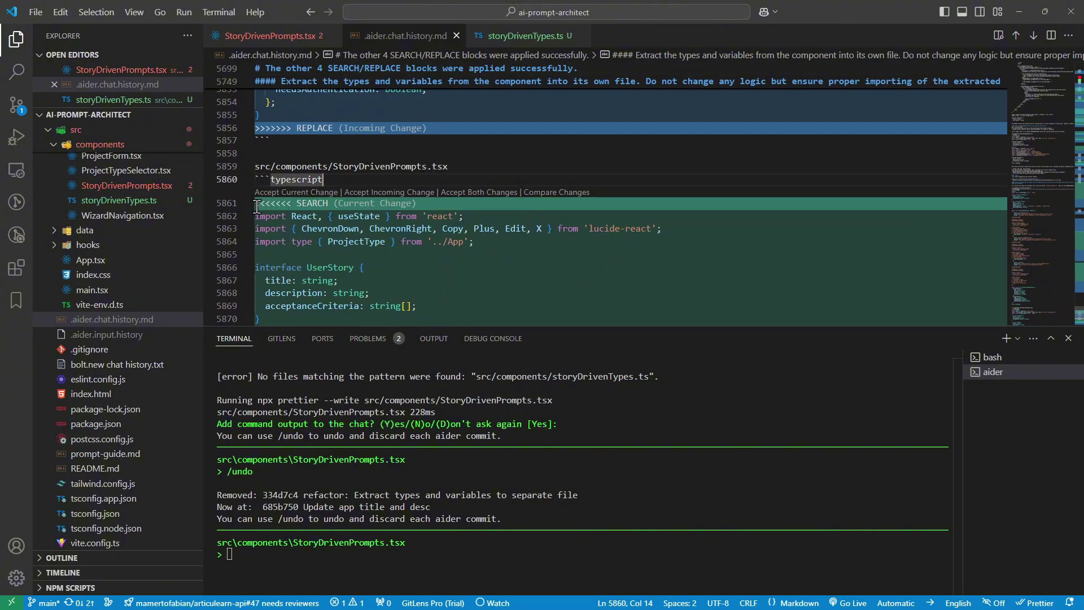
{"action": "scroll", "coordinate": [337, 206], "scroll_direction": "down", "scroll_amount": 5}
{"action": "scroll", "coordinate": [343, 204], "scroll_direction": "down", "scroll_amount": 5}
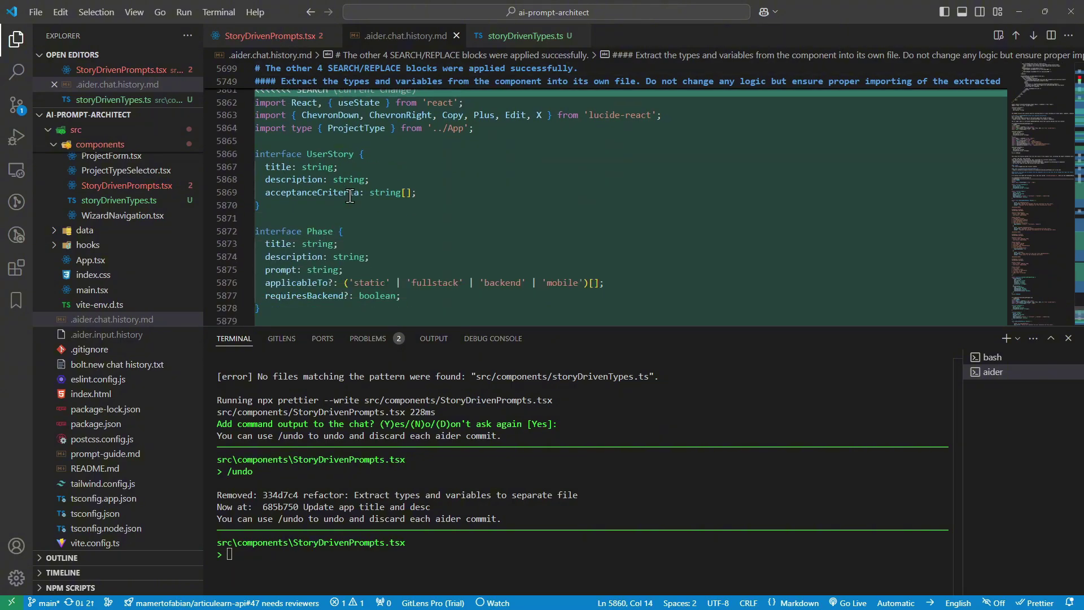
{"action": "scroll", "coordinate": [347, 201], "scroll_direction": "down", "scroll_amount": 5}
{"action": "scroll", "coordinate": [350, 197], "scroll_direction": "down", "scroll_amount": 5}
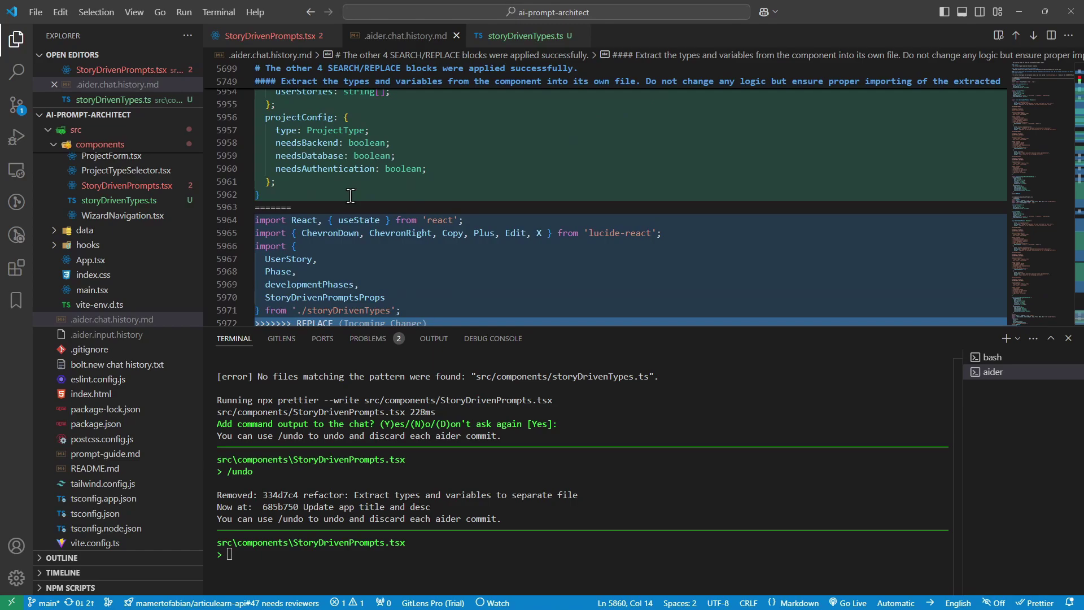
{"action": "left_click", "coordinate": [258, 220]}
{"action": "scroll", "coordinate": [271, 233], "scroll_direction": "down", "scroll_amount": 3}
{"action": "left_click", "coordinate": [401, 253], "text": "shift"}
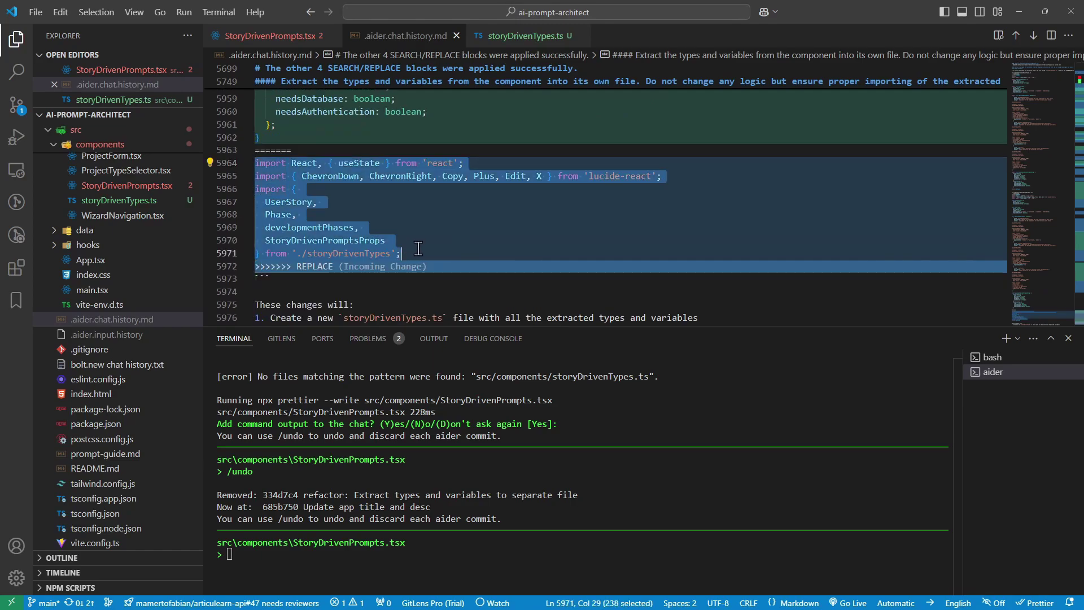
{"action": "scroll", "coordinate": [418, 248], "scroll_direction": "up", "scroll_amount": 5}
{"action": "scroll", "coordinate": [418, 247], "scroll_direction": "up", "scroll_amount": 5}
{"action": "scroll", "coordinate": [417, 248], "scroll_direction": "up", "scroll_amount": 5}
{"action": "scroll", "coordinate": [418, 248], "scroll_direction": "up", "scroll_amount": 5}
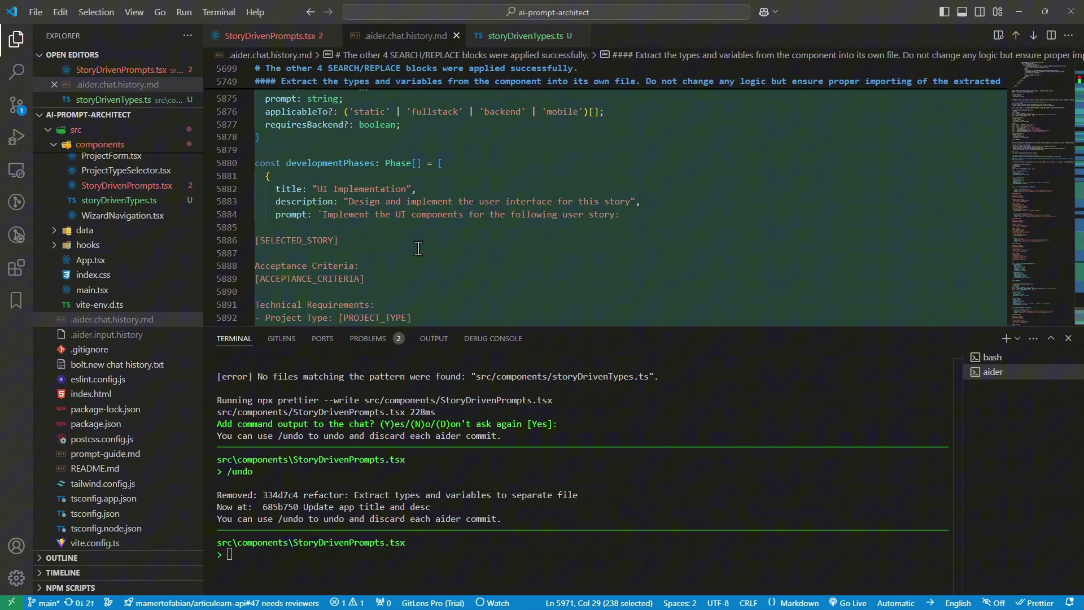
{"action": "scroll", "coordinate": [417, 248], "scroll_direction": "down", "scroll_amount": 5}
{"action": "scroll", "coordinate": [418, 248], "scroll_direction": "down", "scroll_amount": 5}
{"action": "scroll", "coordinate": [406, 252], "scroll_direction": "down", "scroll_amount": 5}
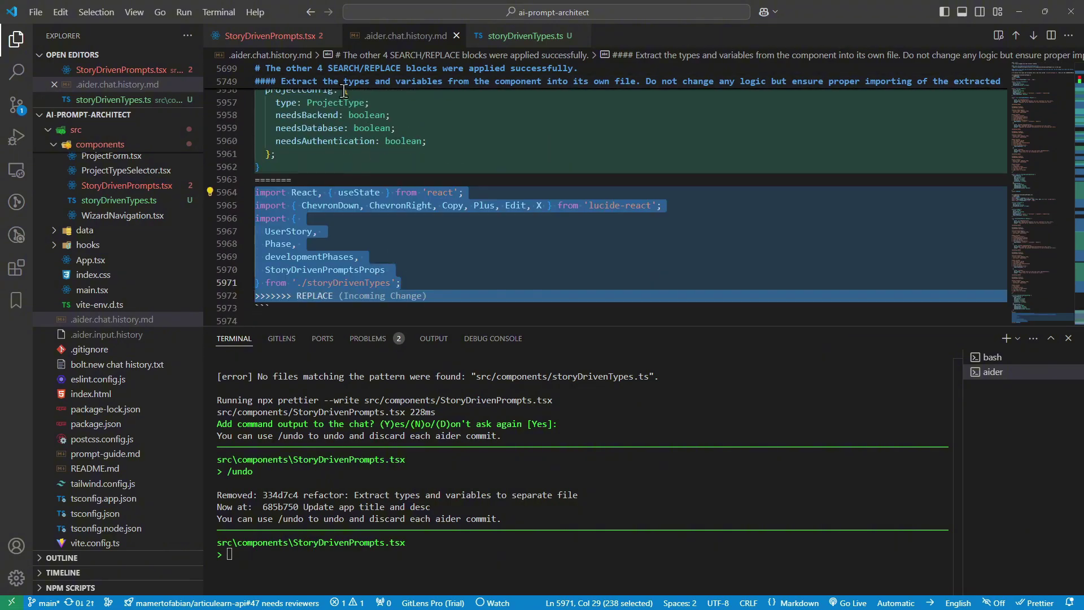
Replace lines 1–85 of StoryDrivenPrompts.tsx with the import block, save, and select Phase
{"action": "left_click", "coordinate": [270, 37]}
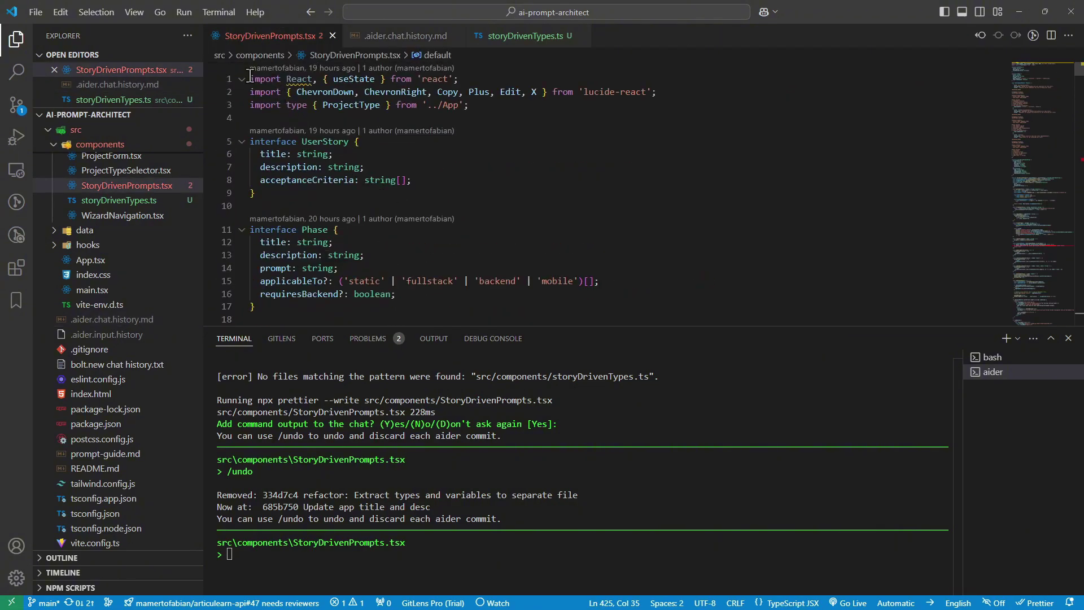
{"action": "left_click", "coordinate": [250, 78]}
{"action": "scroll", "coordinate": [310, 155], "scroll_direction": "down", "scroll_amount": 10}
{"action": "scroll", "coordinate": [311, 155], "scroll_direction": "down", "scroll_amount": 5}
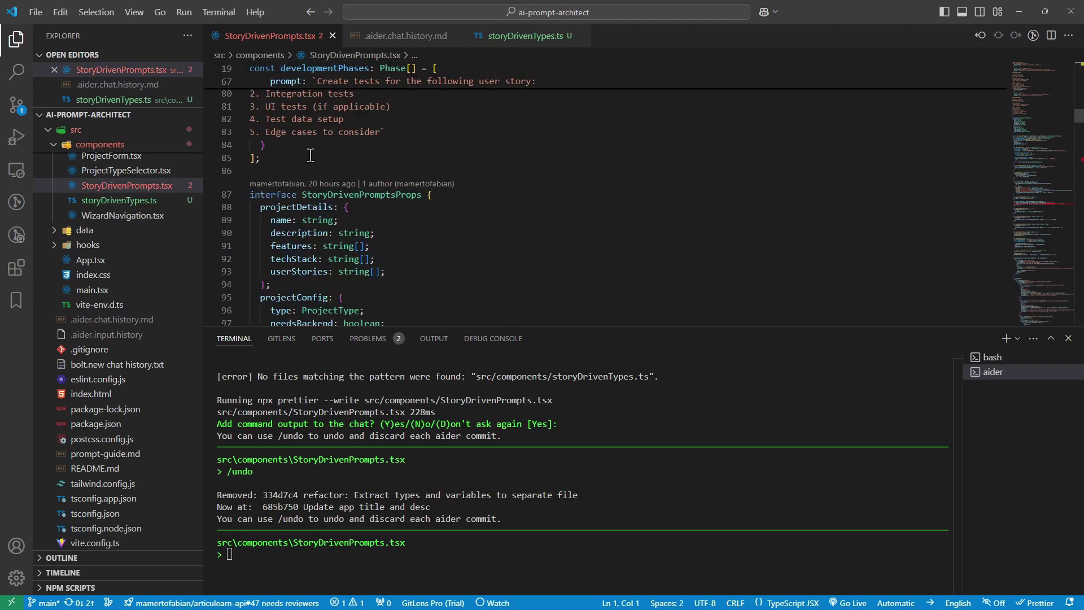
{"action": "left_click", "coordinate": [275, 155], "text": "shift"}
{"action": "key", "text": "ctrl+v"}
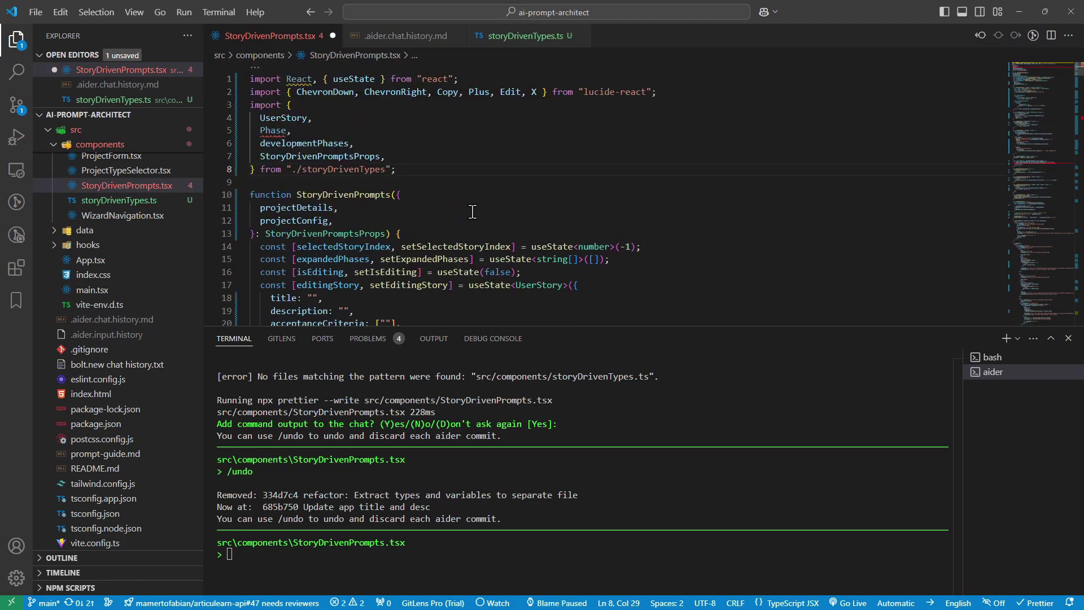
{"action": "key", "text": "ctrl+s"}
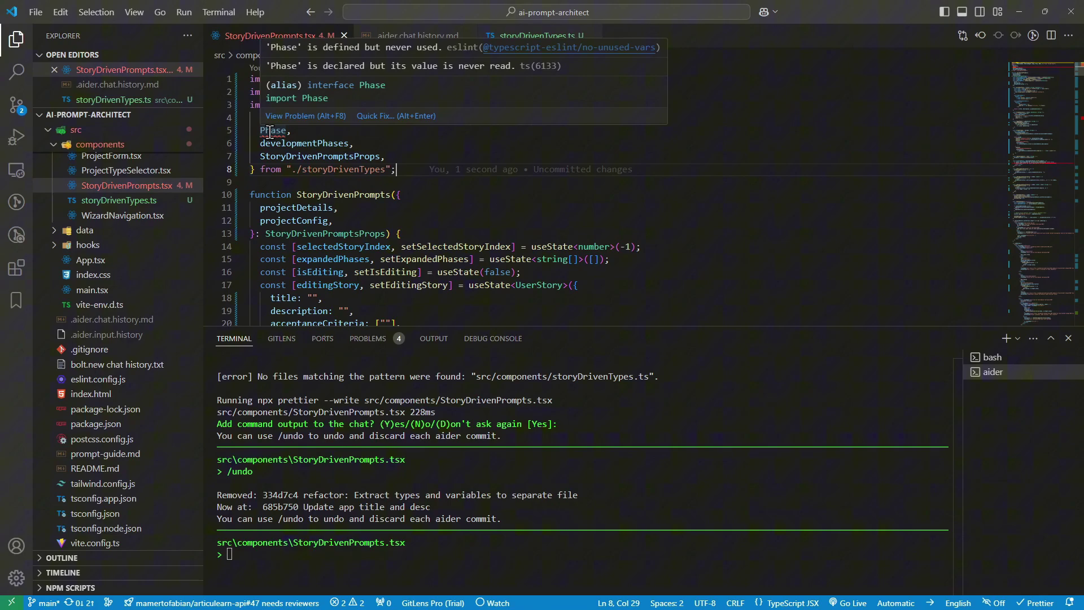
{"action": "double_click", "coordinate": [273, 130]}
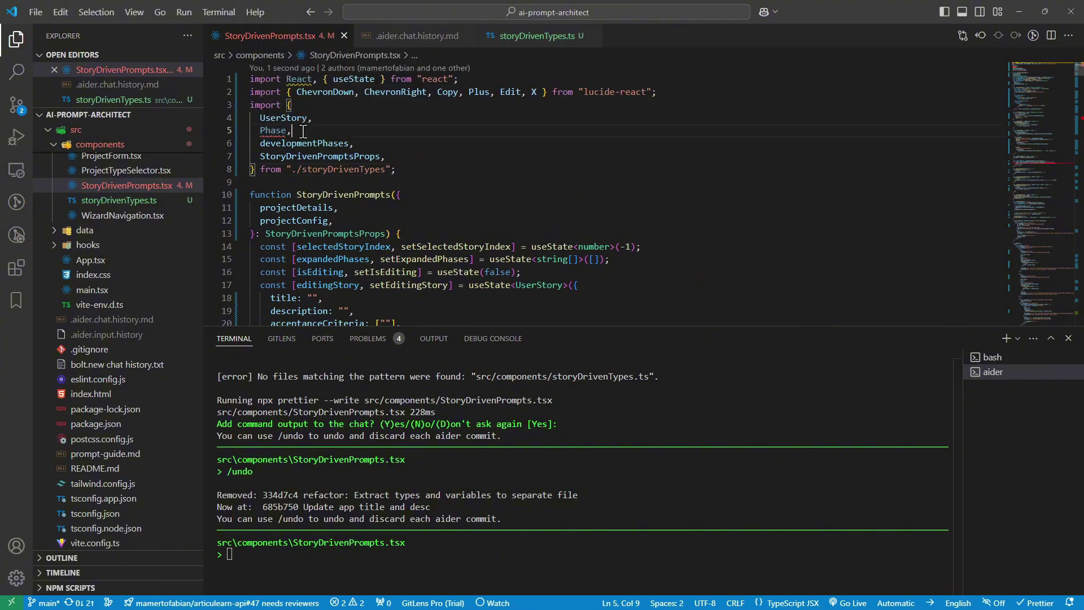
Remove the unused Phase import line from StoryDrivenPrompts.tsx and save
{"action": "key", "text": "ctrl+x"}
{"action": "key", "text": "BackSpace"}
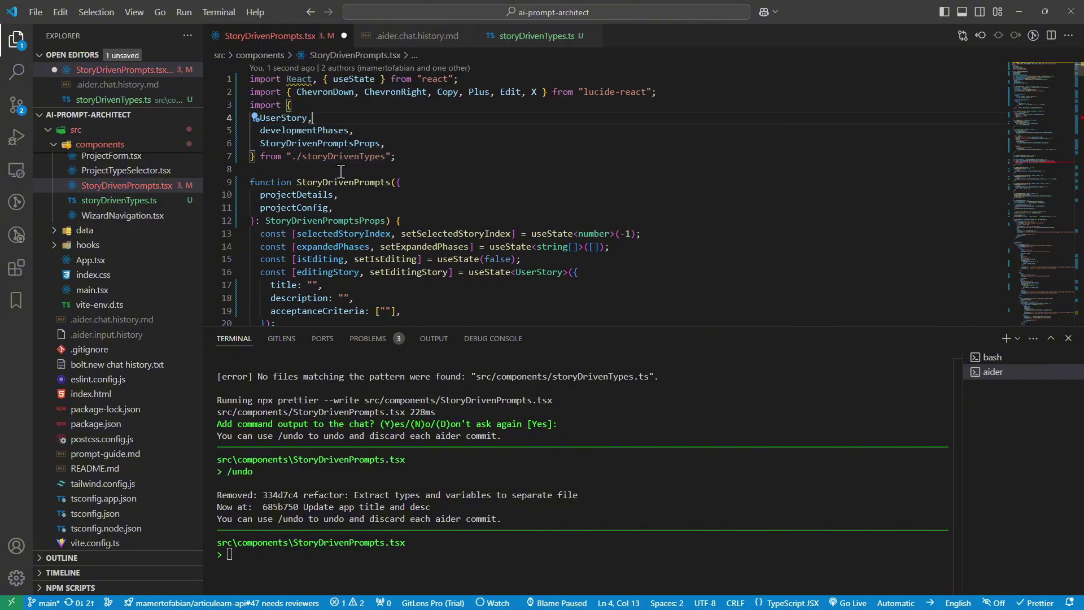
{"action": "key", "text": "ctrl+s"}
Review Aider's storyDrivenTypes notes against the new types file and the component
{"action": "left_click", "coordinate": [415, 36]}
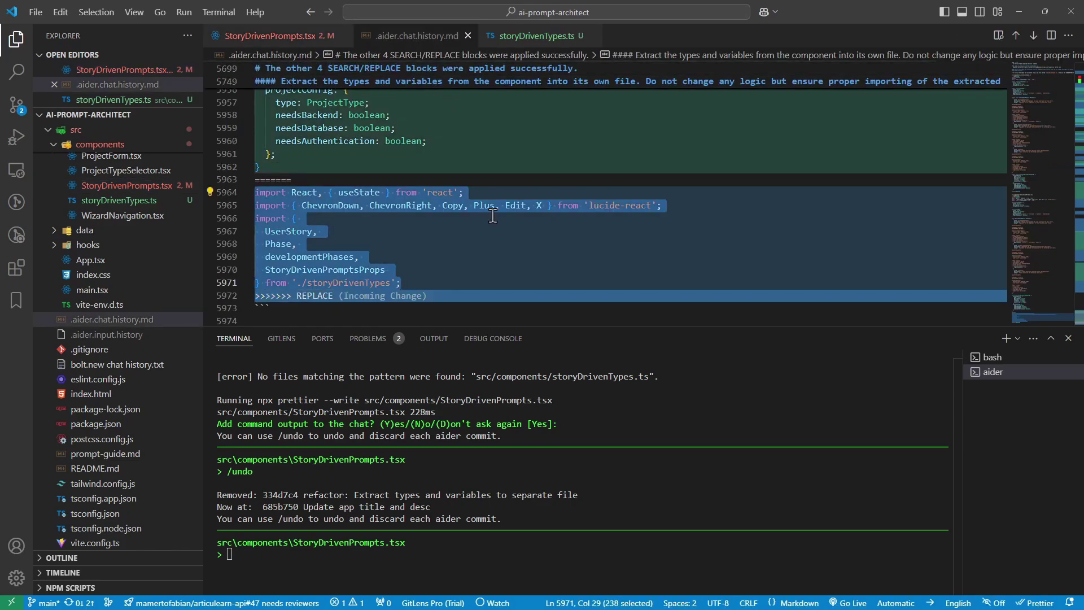
{"action": "scroll", "coordinate": [496, 221], "scroll_direction": "down", "scroll_amount": 3}
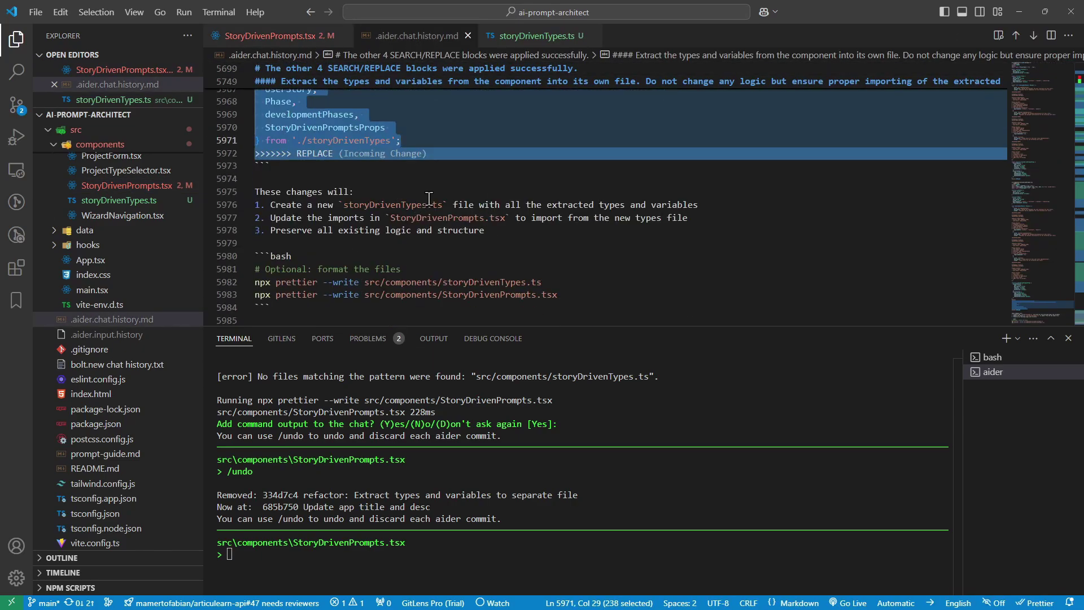
{"action": "scroll", "coordinate": [370, 173], "scroll_direction": "up", "scroll_amount": 1}
{"action": "left_click", "coordinate": [286, 207]}
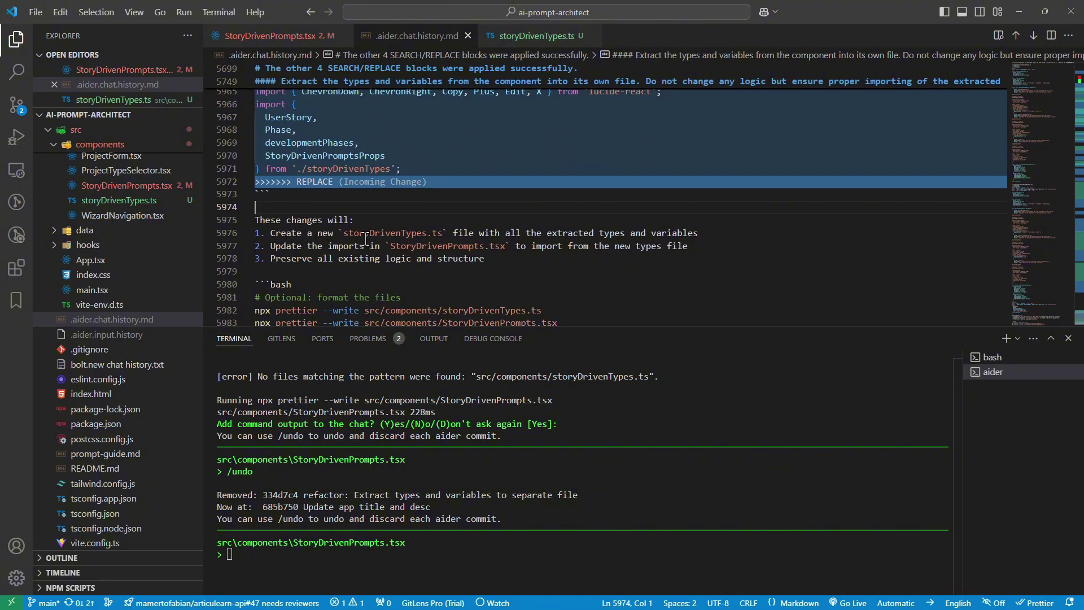
{"action": "double_click", "coordinate": [385, 233]}
{"action": "left_click", "coordinate": [531, 36]}
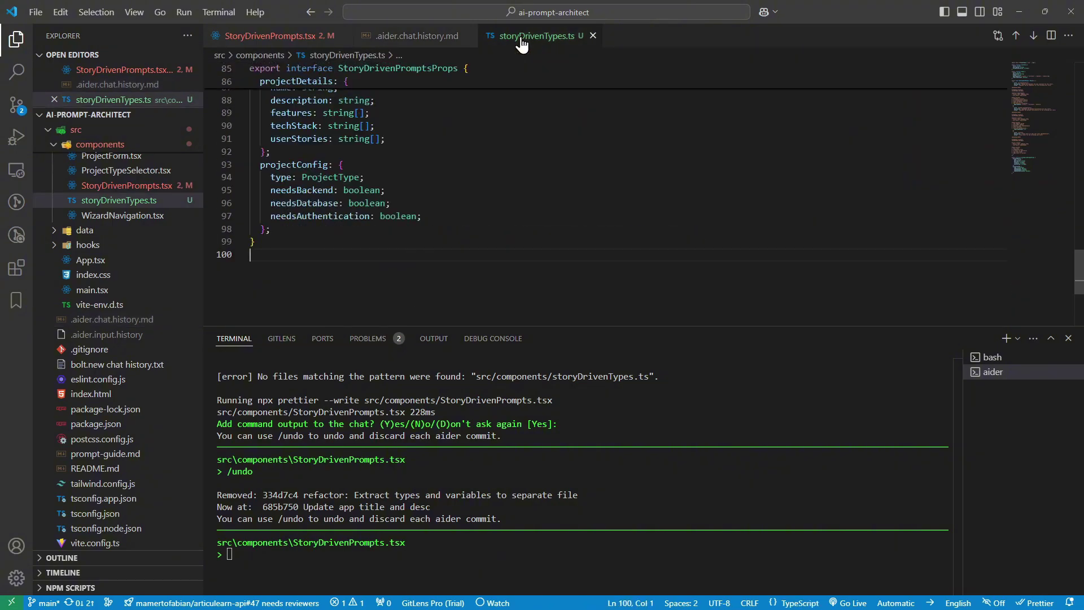
{"action": "left_click", "coordinate": [416, 35]}
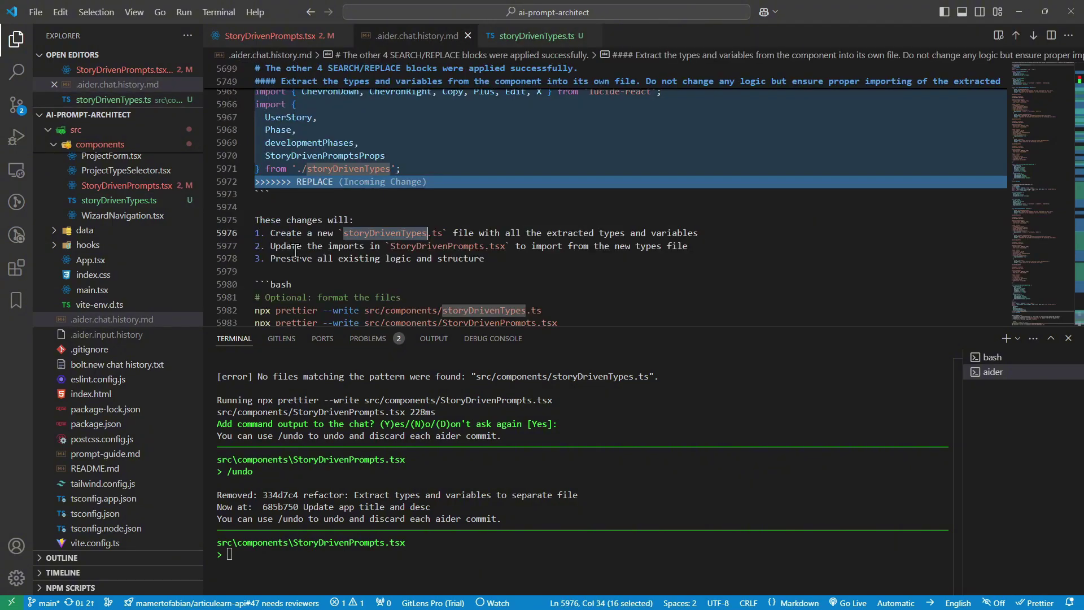
{"action": "left_click", "coordinate": [271, 35]}
{"action": "left_click", "coordinate": [415, 36]}
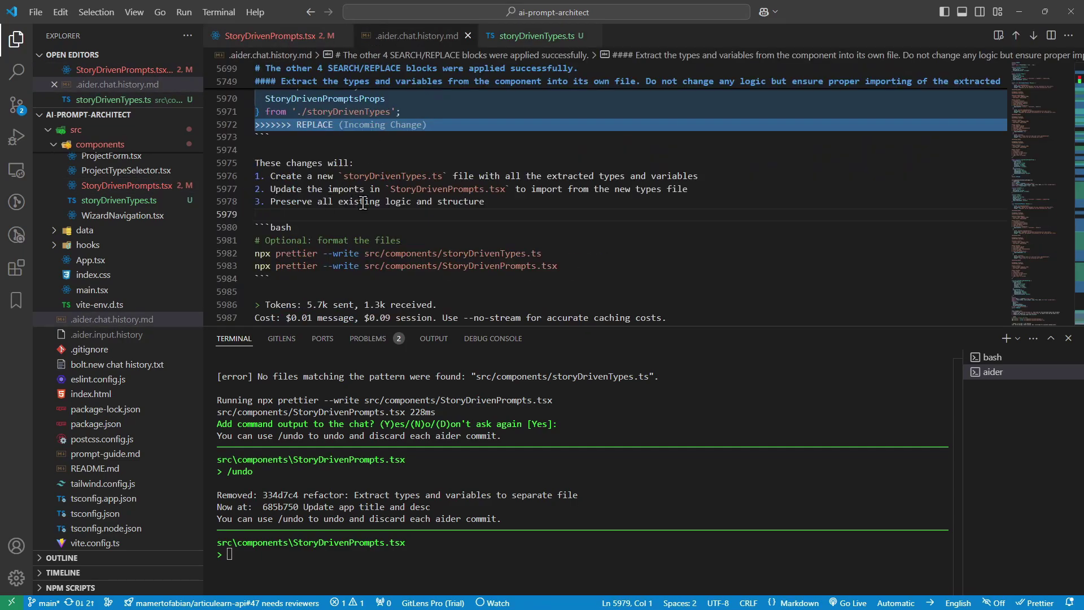
{"action": "scroll", "coordinate": [473, 223], "scroll_direction": "up", "scroll_amount": 3}
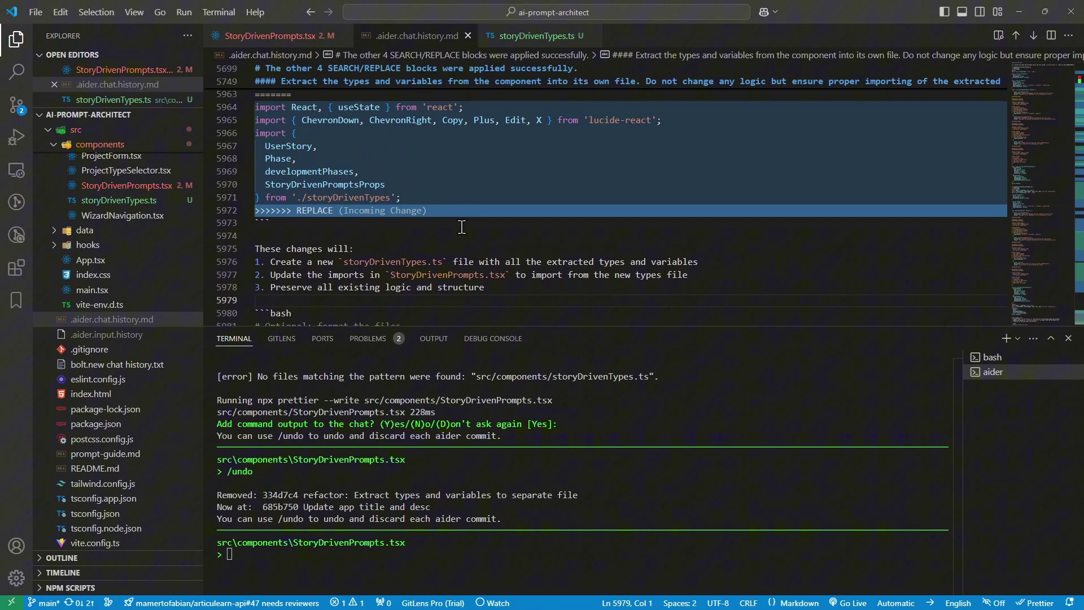
{"action": "scroll", "coordinate": [461, 225], "scroll_direction": "up", "scroll_amount": 3}
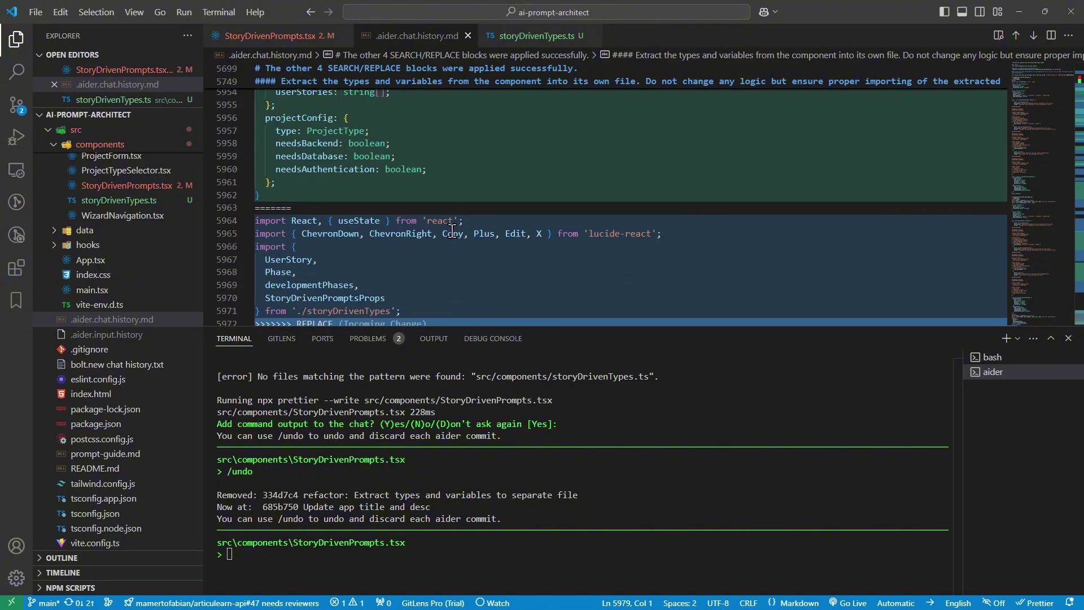
{"action": "scroll", "coordinate": [453, 231], "scroll_direction": "down", "scroll_amount": 4}
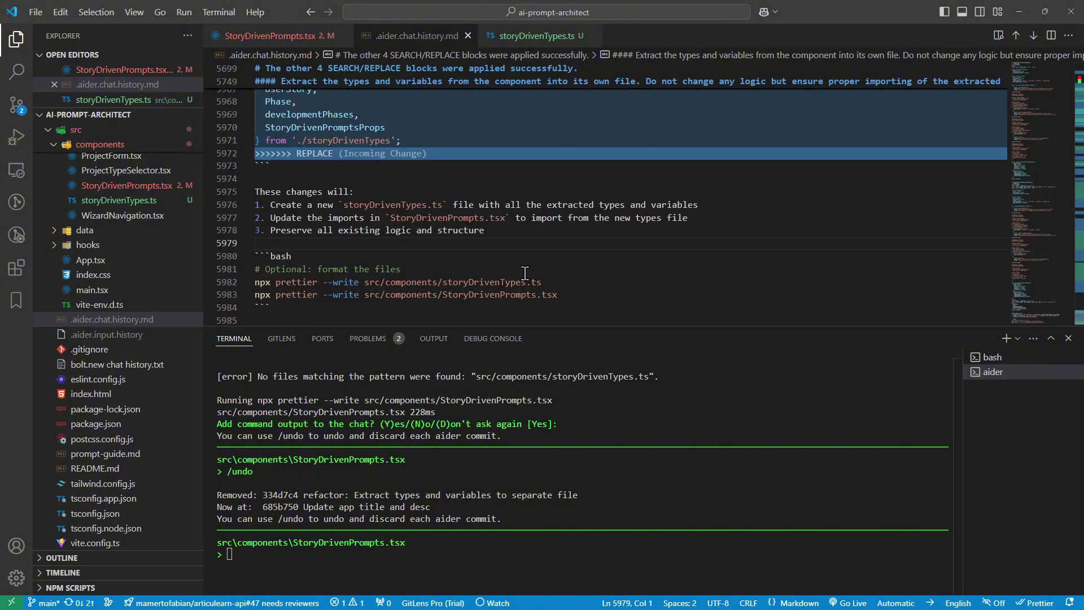
{"action": "scroll", "coordinate": [526, 271], "scroll_direction": "down", "scroll_amount": 3}
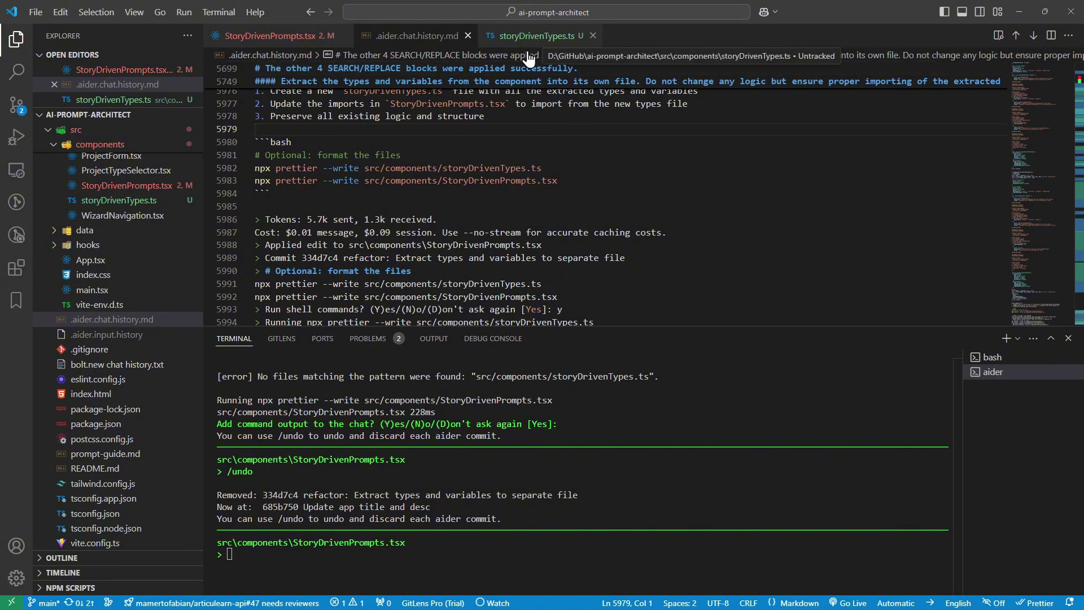
Read the v0.62.0 notes on --apply-clipboard-edits and copying the entire web reply
{"action": "key", "text": "alt+Tab"}
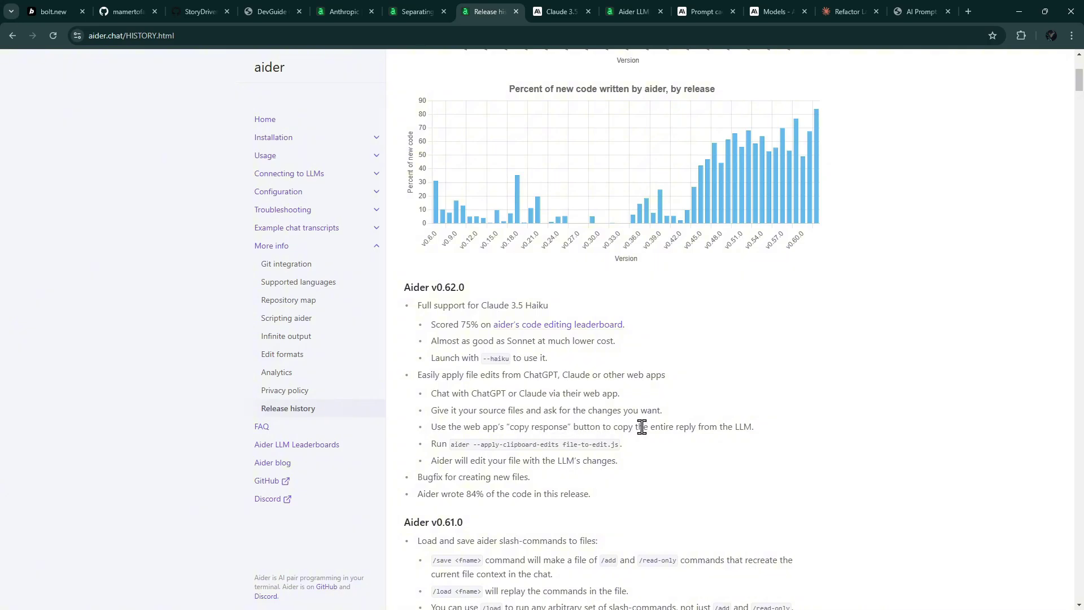
{"action": "left_click_drag", "start_coordinate": [642, 427], "coordinate": [740, 426]}
{"action": "left_click", "coordinate": [495, 446]}
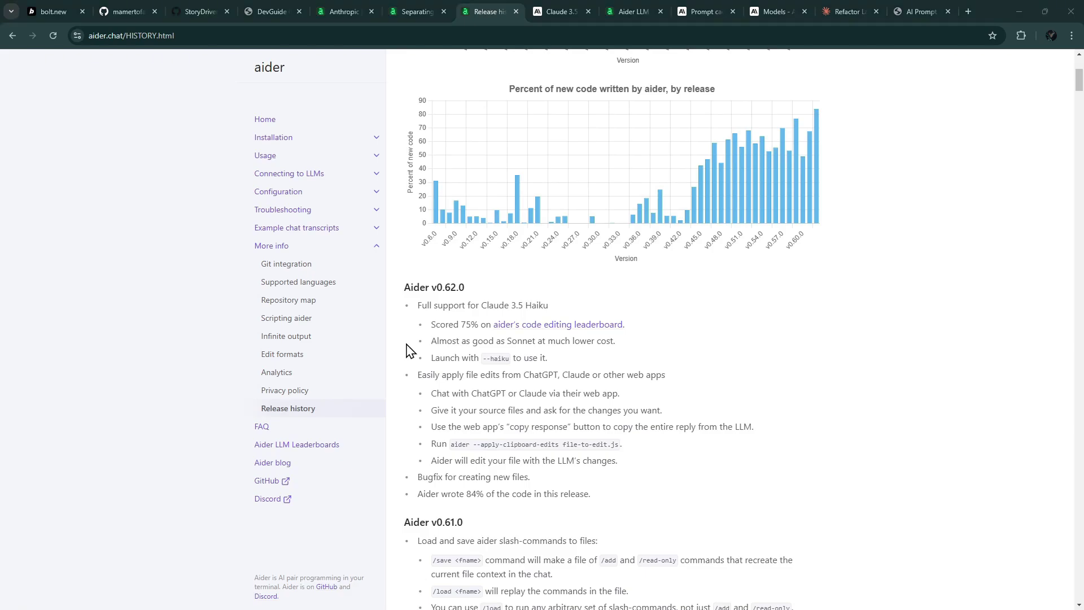
Close StoryDrivenPrompts.tsx and the chat history, then open forms/UserStoriesSection.tsx
{"action": "key", "text": "alt+Tab"}
{"action": "key", "text": "ctrl+shift+e"}
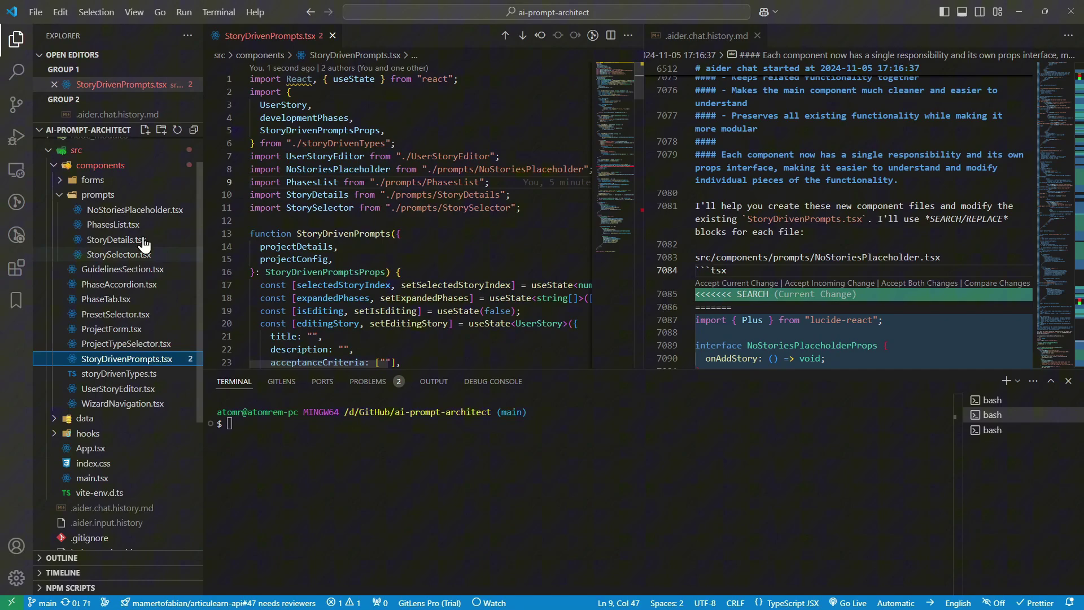
{"action": "left_click", "coordinate": [332, 35]}
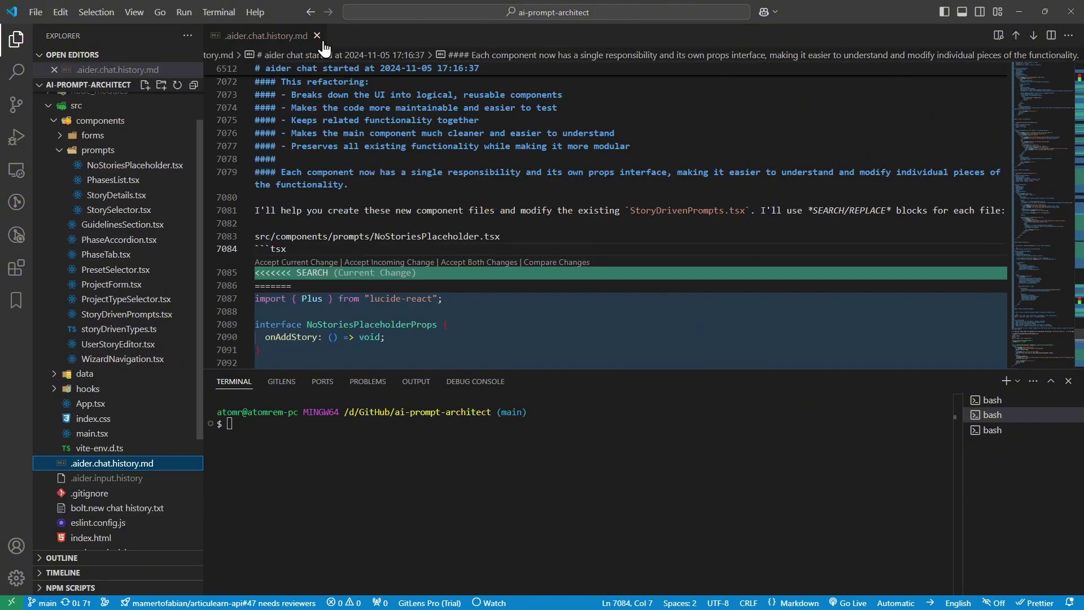
{"action": "left_click", "coordinate": [317, 36]}
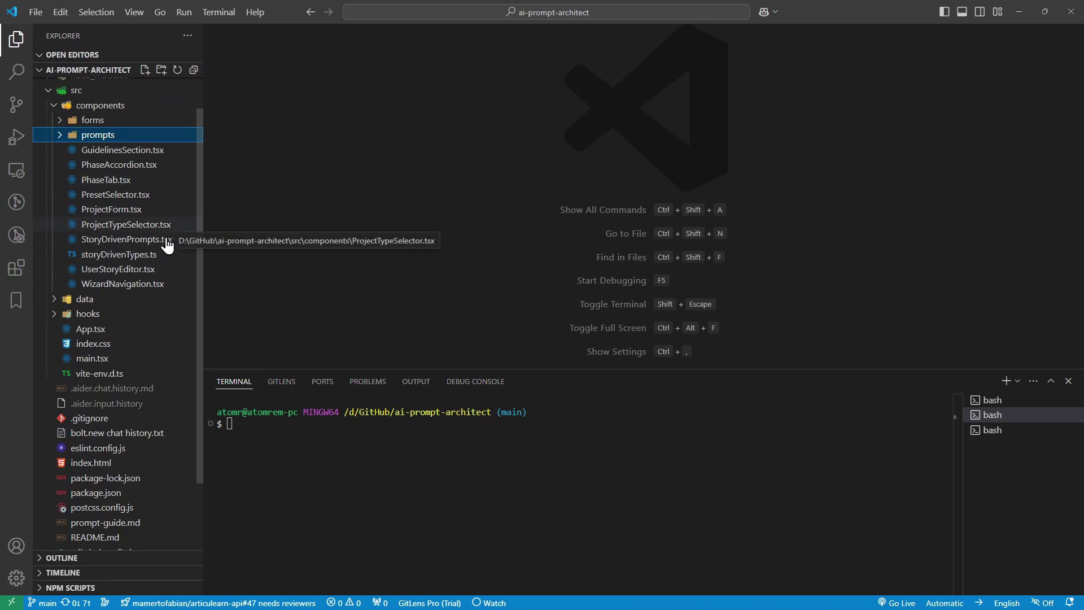
{"action": "left_click", "coordinate": [92, 119]}
{"action": "left_click", "coordinate": [129, 224]}
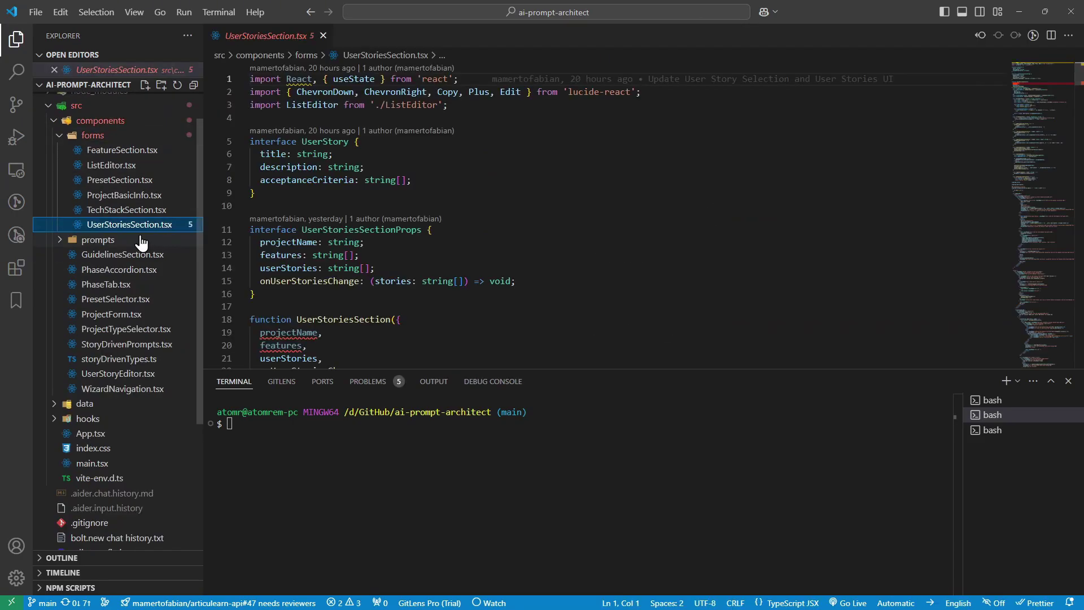
{"action": "scroll", "coordinate": [519, 261], "scroll_direction": "down", "scroll_amount": 5}
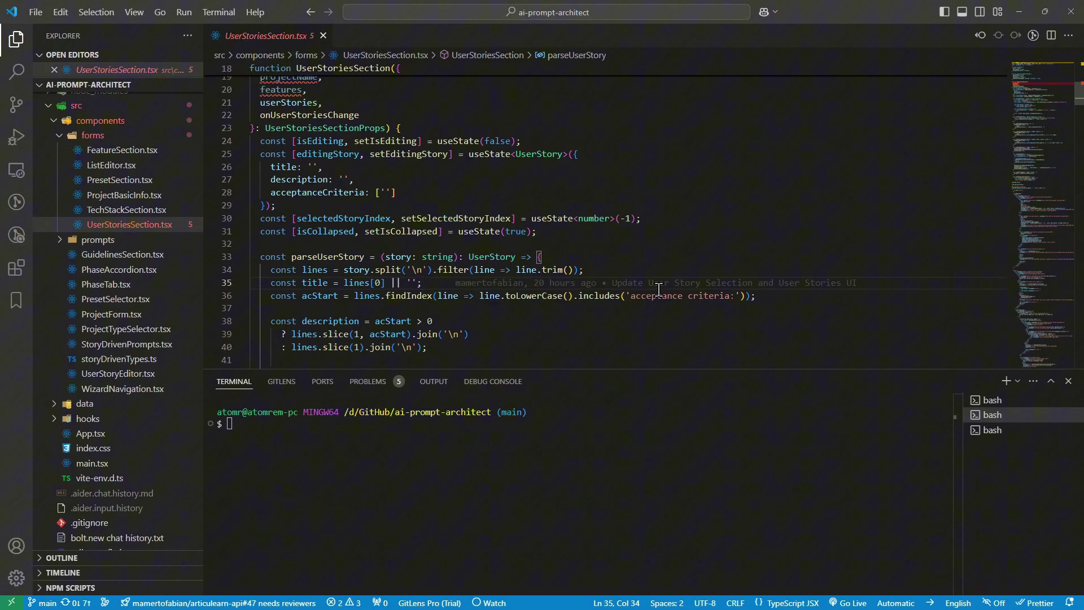
Read through UserStoriesSection.tsx to its default export and copy the whole file
{"action": "key", "text": "ctrl+End"}
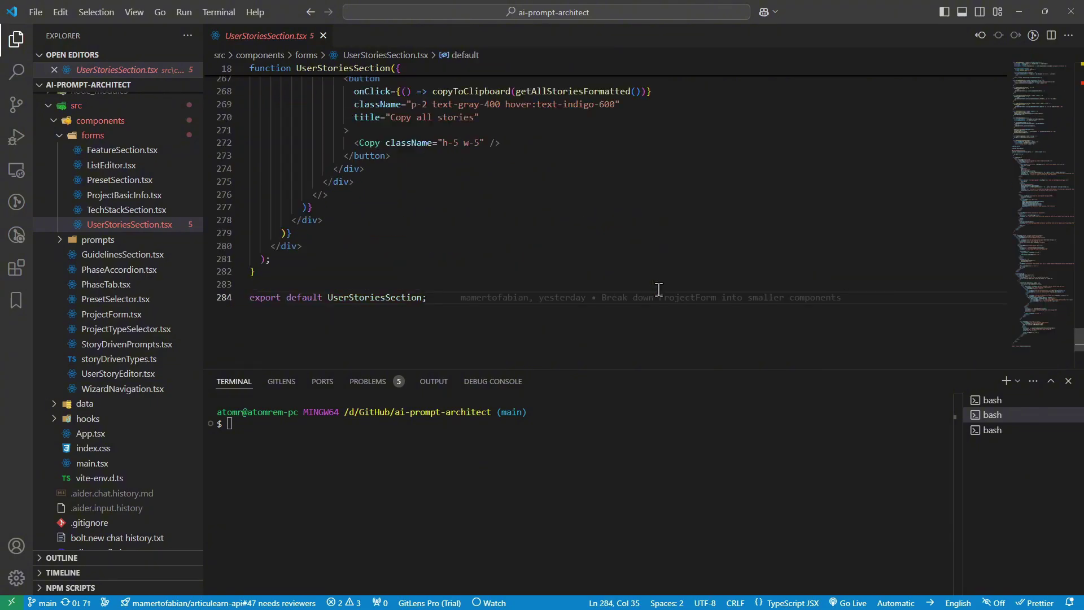
{"action": "key", "text": "ctrl+Home"}
{"action": "scroll", "coordinate": [658, 290], "scroll_direction": "down", "scroll_amount": 5}
{"action": "scroll", "coordinate": [658, 289], "scroll_direction": "down", "scroll_amount": 5}
{"action": "scroll", "coordinate": [657, 289], "scroll_direction": "down", "scroll_amount": 5}
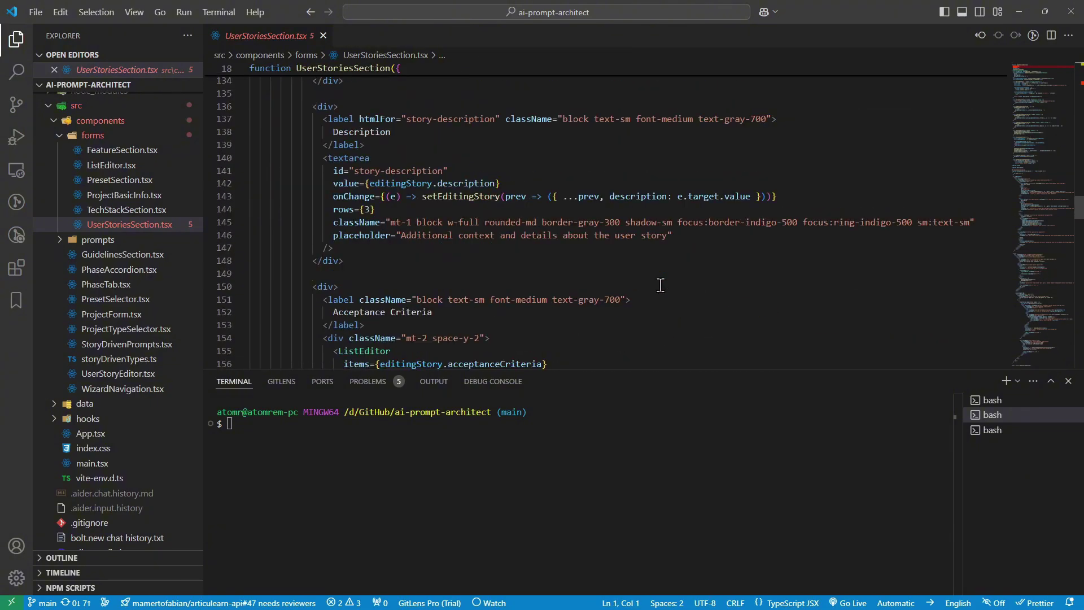
{"action": "scroll", "coordinate": [660, 285], "scroll_direction": "down", "scroll_amount": 5}
{"action": "scroll", "coordinate": [659, 285], "scroll_direction": "down", "scroll_amount": 5}
{"action": "scroll", "coordinate": [659, 286], "scroll_direction": "down", "scroll_amount": 5}
{"action": "scroll", "coordinate": [660, 286], "scroll_direction": "down", "scroll_amount": 4}
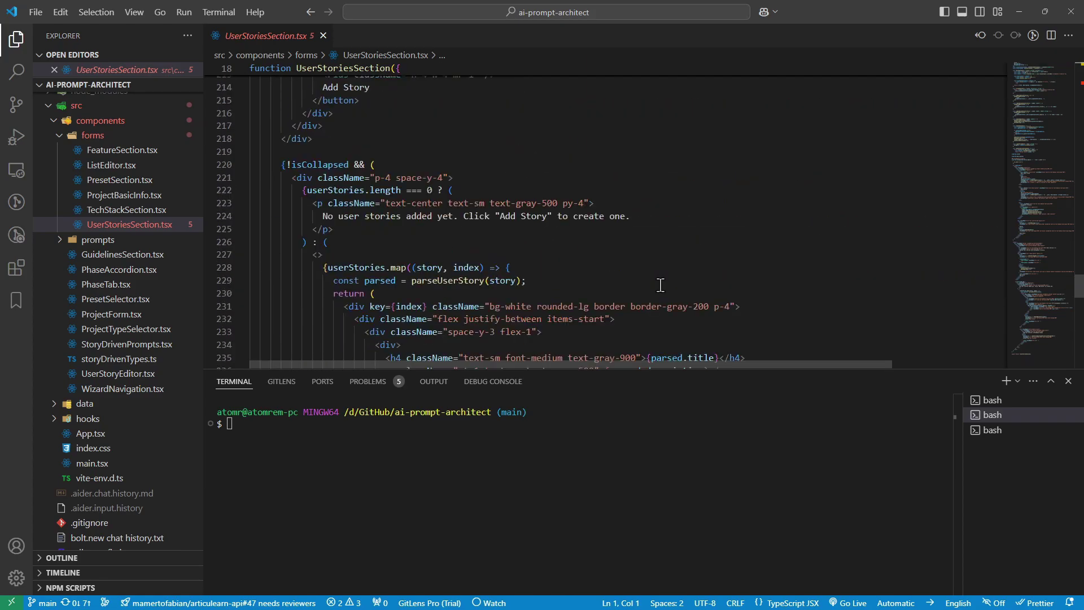
{"action": "scroll", "coordinate": [659, 285], "scroll_direction": "down", "scroll_amount": 10}
{"action": "left_click", "coordinate": [254, 279]}
{"action": "left_click", "coordinate": [519, 326]}
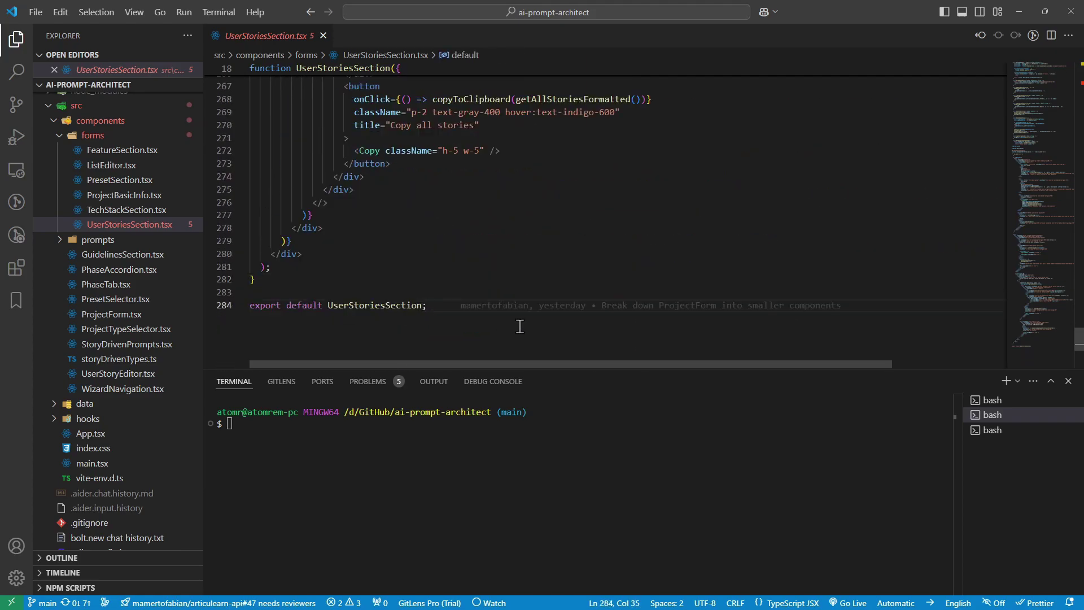
{"action": "key", "text": "ctrl+a"}
{"action": "left_click", "coordinate": [494, 258]}
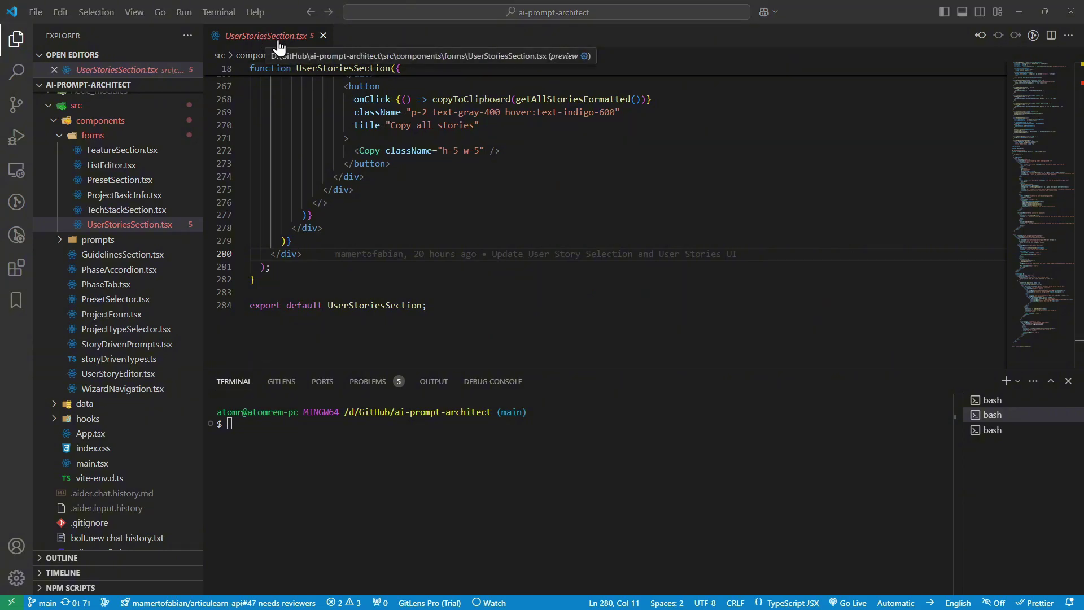
Paste the component into a new Claude chat and ask it to split out types and utilities
{"action": "key", "text": "alt+Tab"}
{"action": "left_click", "coordinate": [846, 11]}
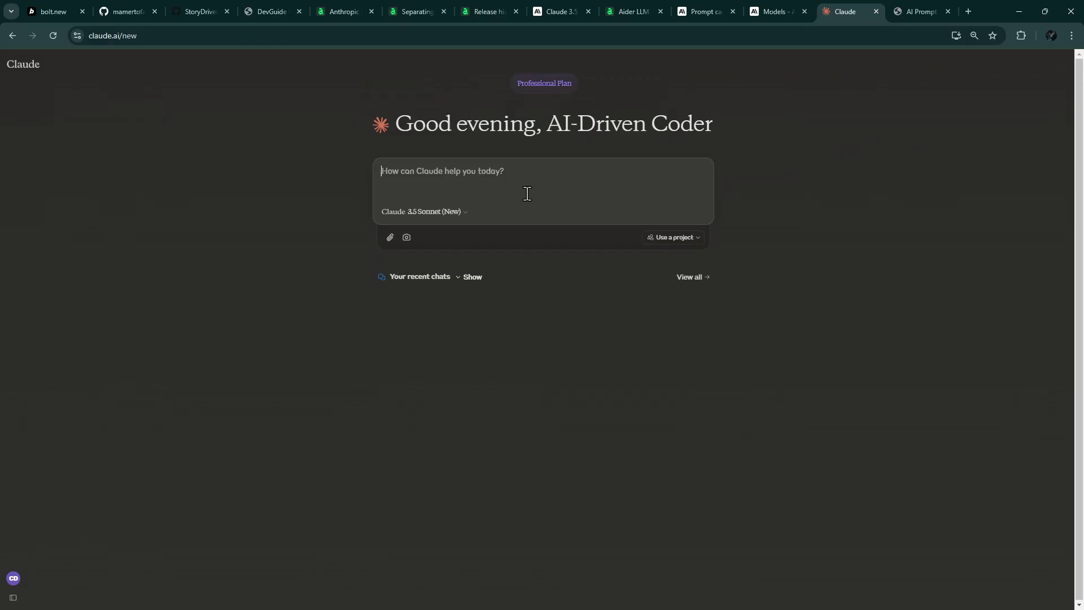
{"action": "key", "text": "ctrl+v"}
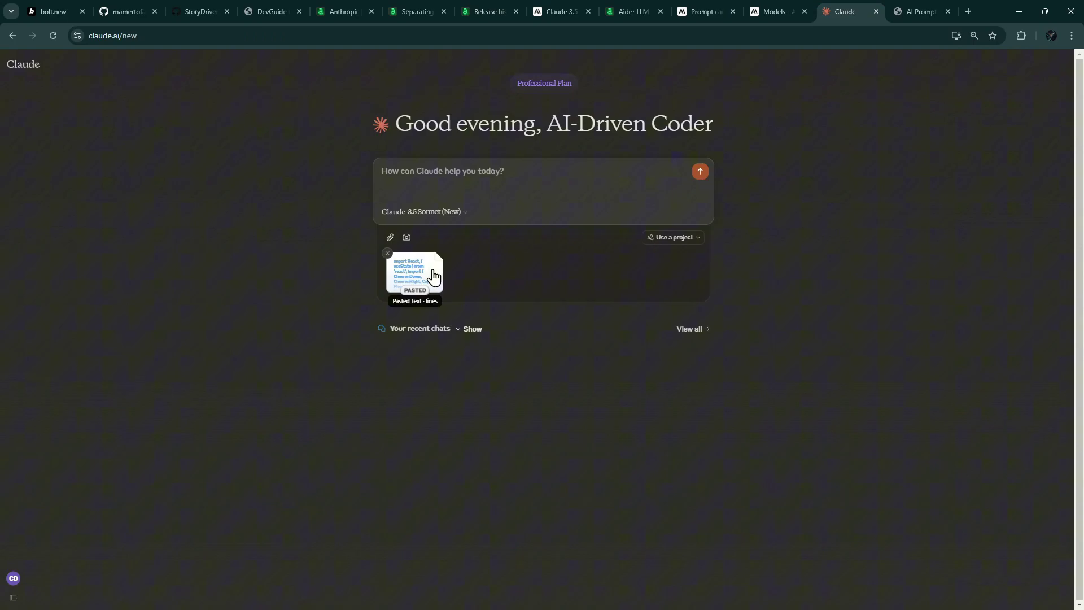
{"action": "left_click", "coordinate": [426, 183]}
{"action": "type", "text": "Refactor the attached component"}
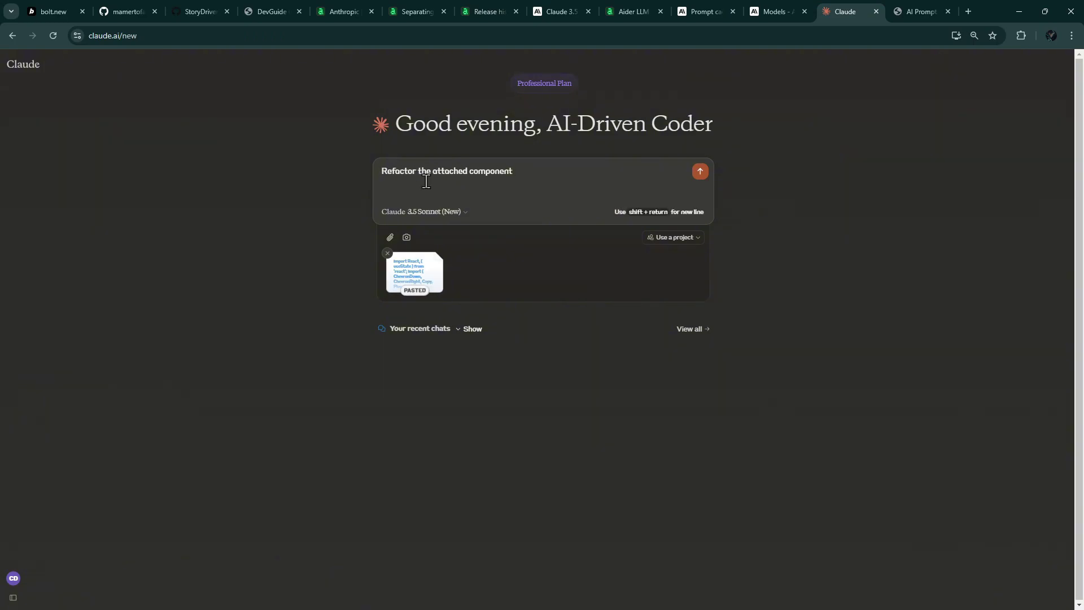
{"action": "type", "text": " by extracting the interfaces and variables (if any) into its own files."}
{"action": "key", "text": "Return"}
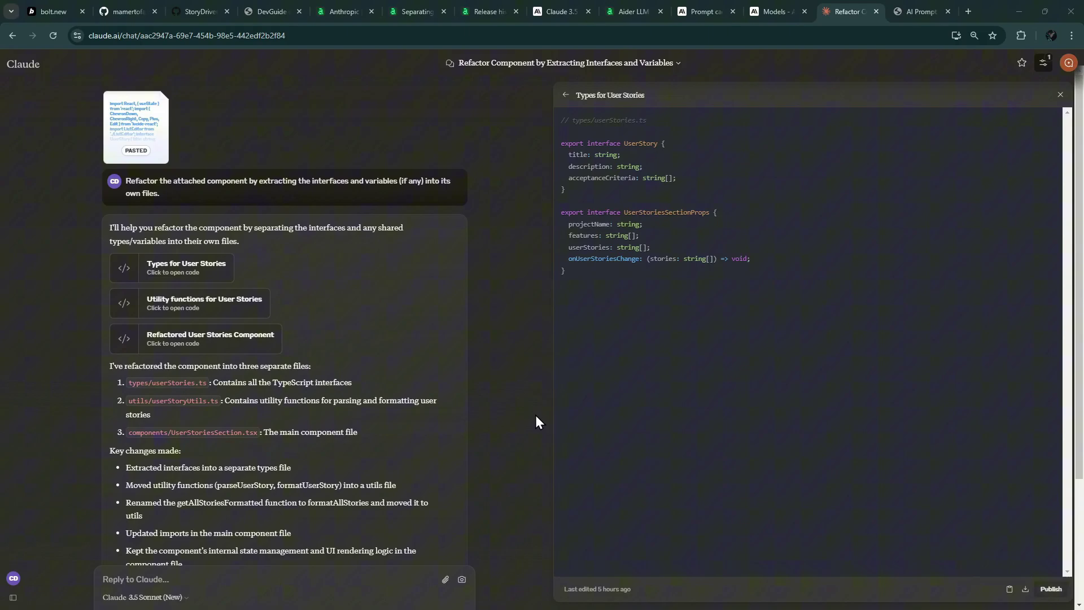
{"action": "scroll", "coordinate": [453, 422], "scroll_direction": "down", "scroll_amount": 5}
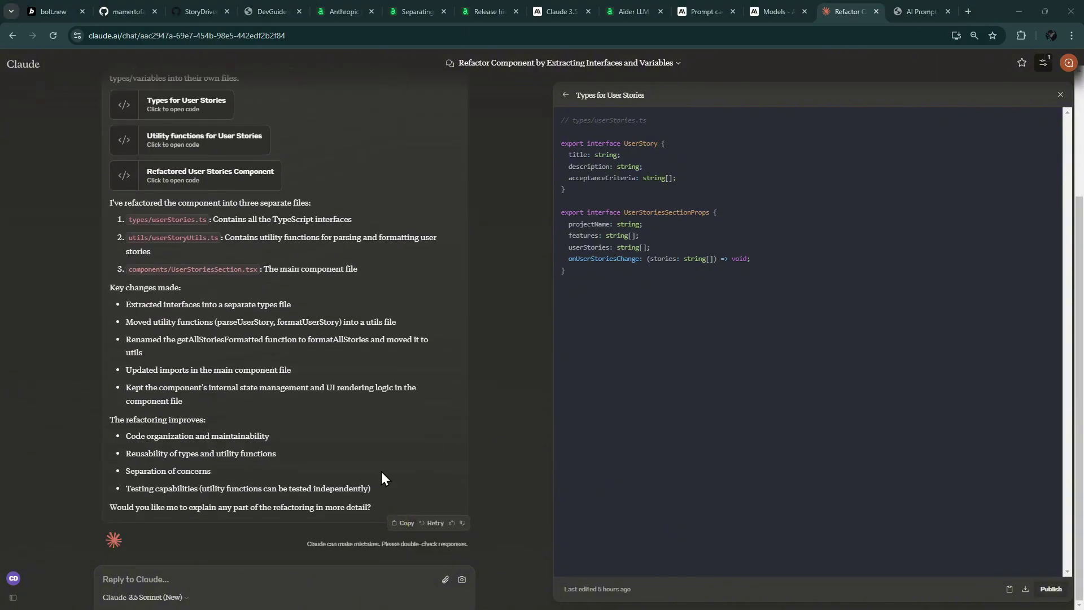
Apply Claude's reply with aider --apply-clipboard-edits, accept adding the file, and view the commit diff
{"action": "key", "text": "alt+Tab"}
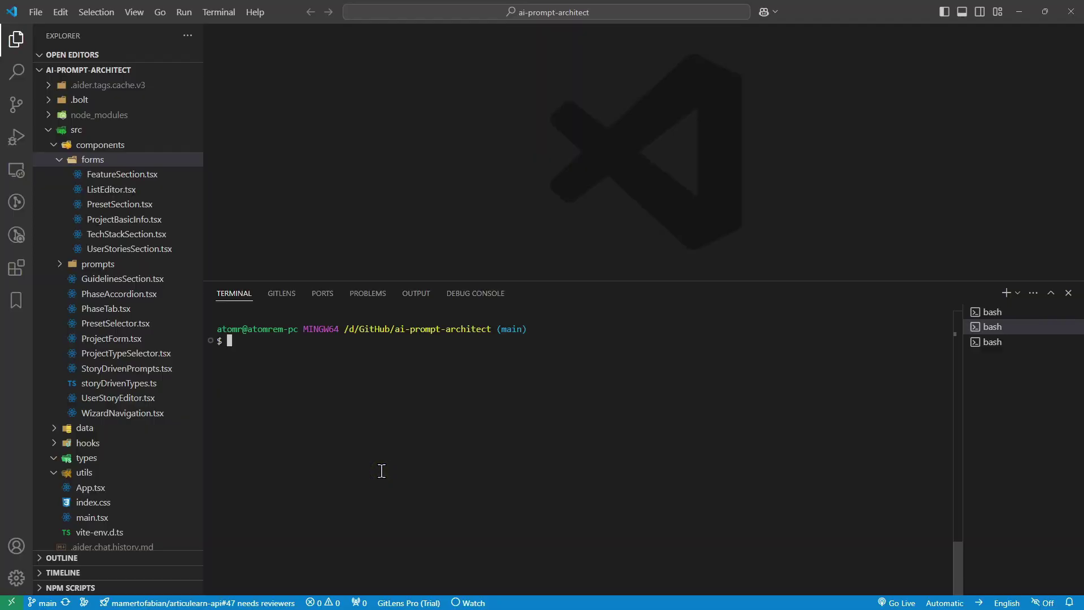
{"action": "type", "text": "aider --appl"}
{"action": "type", "text": "y-clipboard-edits"}
{"action": "key", "text": "Return"}
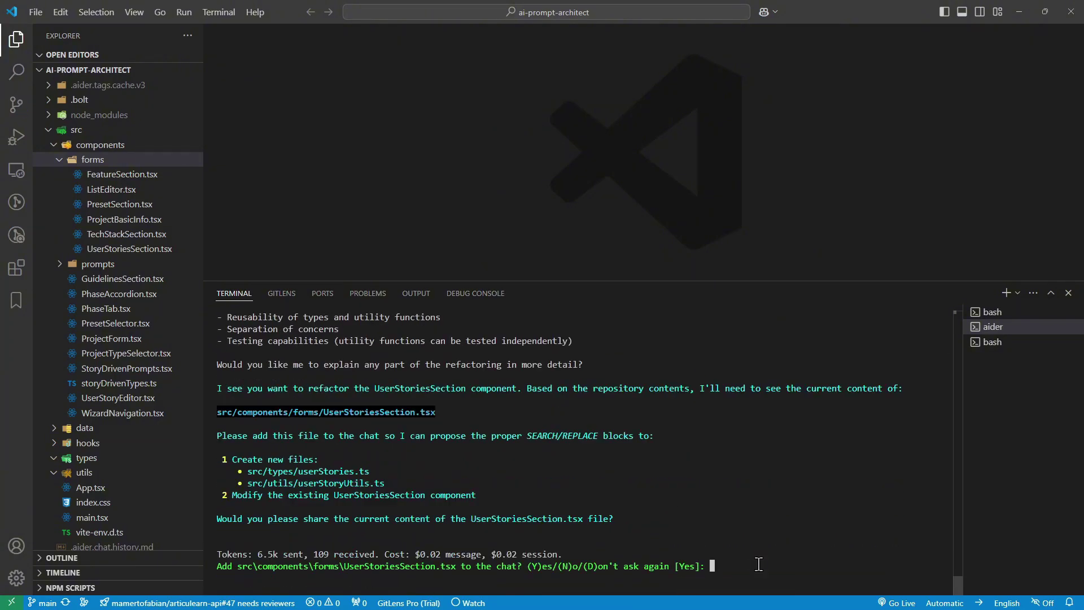
{"action": "key", "text": "Return"}
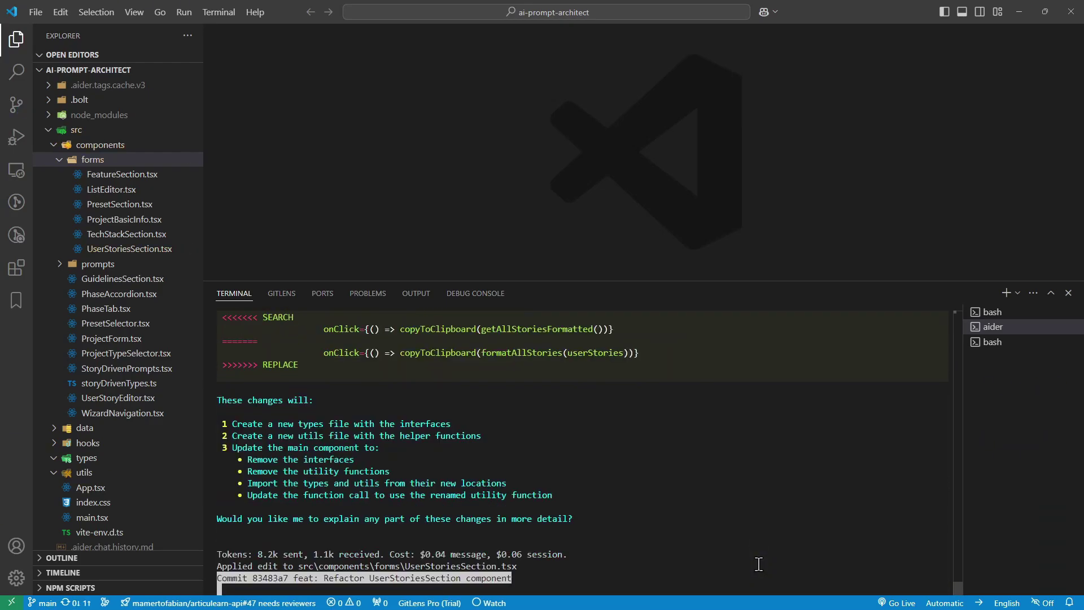
{"action": "left_click", "coordinate": [15, 107]}
{"action": "left_click", "coordinate": [102, 254]}
{"action": "left_click_drag", "start_coordinate": [576, 284], "coordinate": [576, 487]}
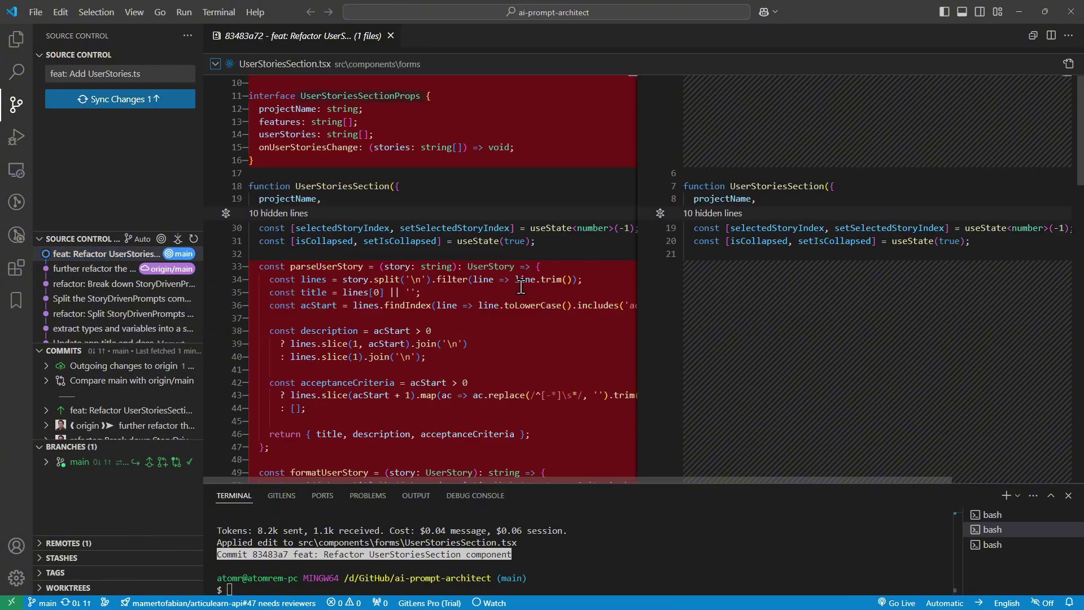
{"action": "scroll", "coordinate": [518, 288], "scroll_direction": "down", "scroll_amount": 10}
{"action": "scroll", "coordinate": [518, 288], "scroll_direction": "down", "scroll_amount": 5}
Inspect UserStoriesSection.tsx's props, utils import and signature, selecting the appended interfaces
{"action": "left_click", "coordinate": [17, 39]}
{"action": "left_click", "coordinate": [129, 206]}
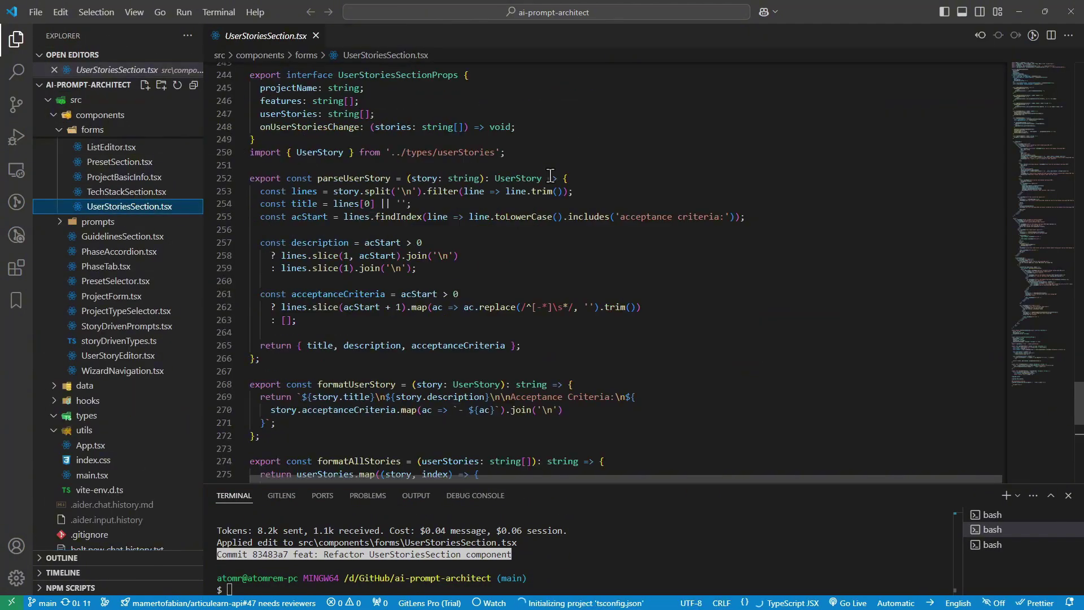
{"action": "scroll", "coordinate": [549, 178], "scroll_direction": "up", "scroll_amount": 15}
{"action": "left_click", "coordinate": [483, 181]}
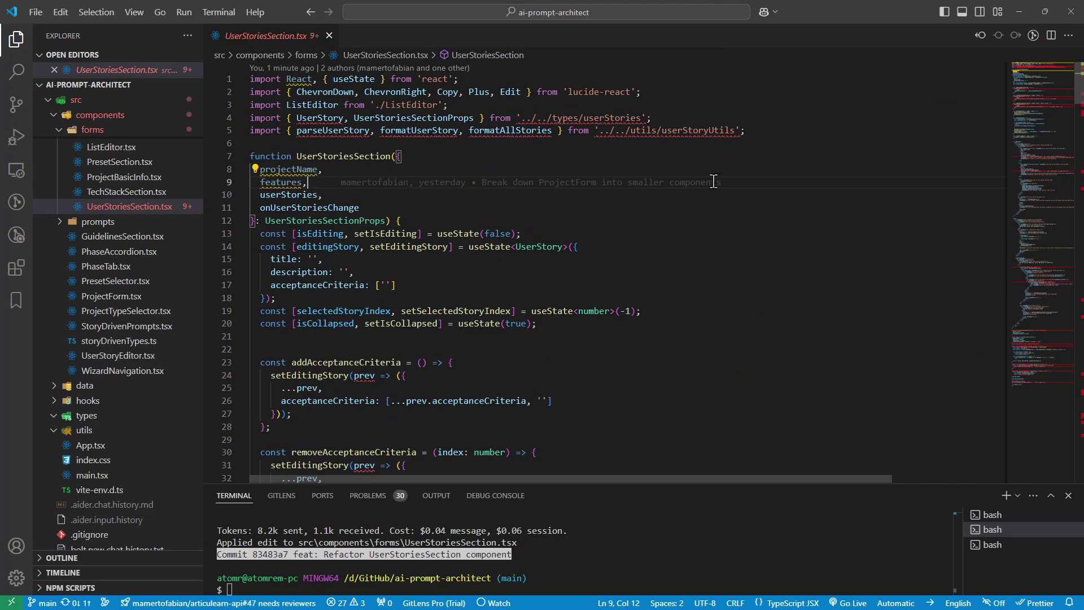
{"action": "left_click", "coordinate": [786, 117]}
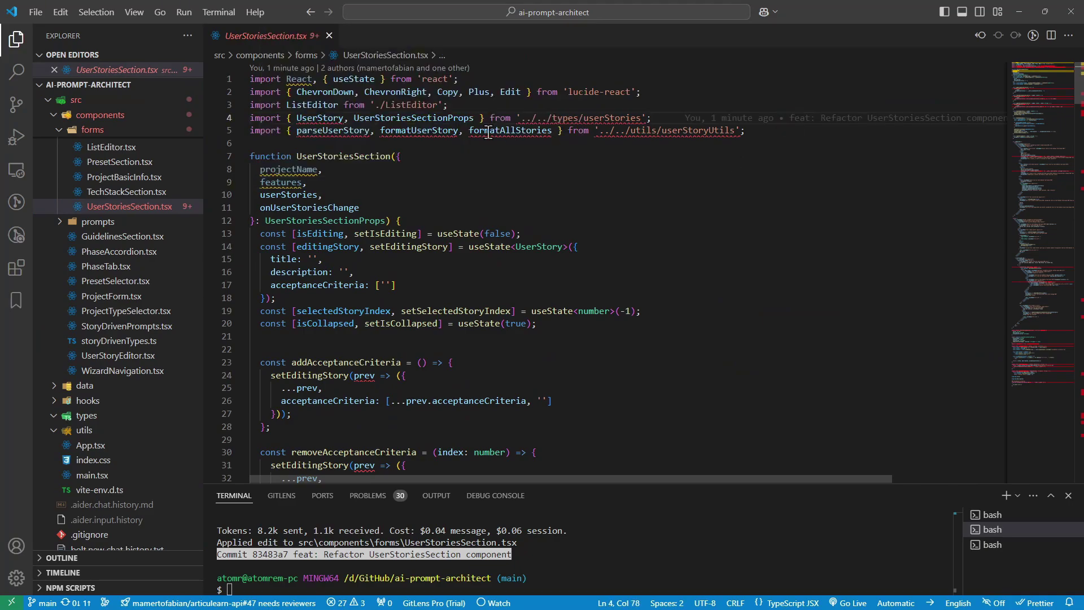
{"action": "left_click", "coordinate": [521, 156]}
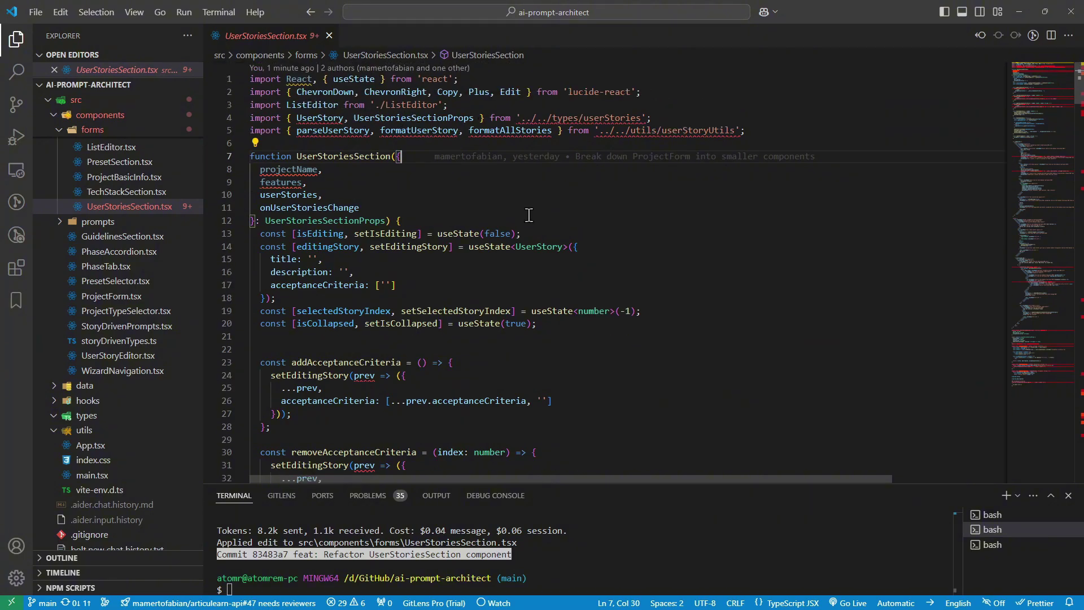
{"action": "scroll", "coordinate": [527, 245], "scroll_direction": "down", "scroll_amount": 2}
{"action": "scroll", "coordinate": [527, 250], "scroll_direction": "down", "scroll_amount": 8}
{"action": "scroll", "coordinate": [528, 250], "scroll_direction": "down", "scroll_amount": 6}
{"action": "scroll", "coordinate": [527, 250], "scroll_direction": "down", "scroll_amount": 6}
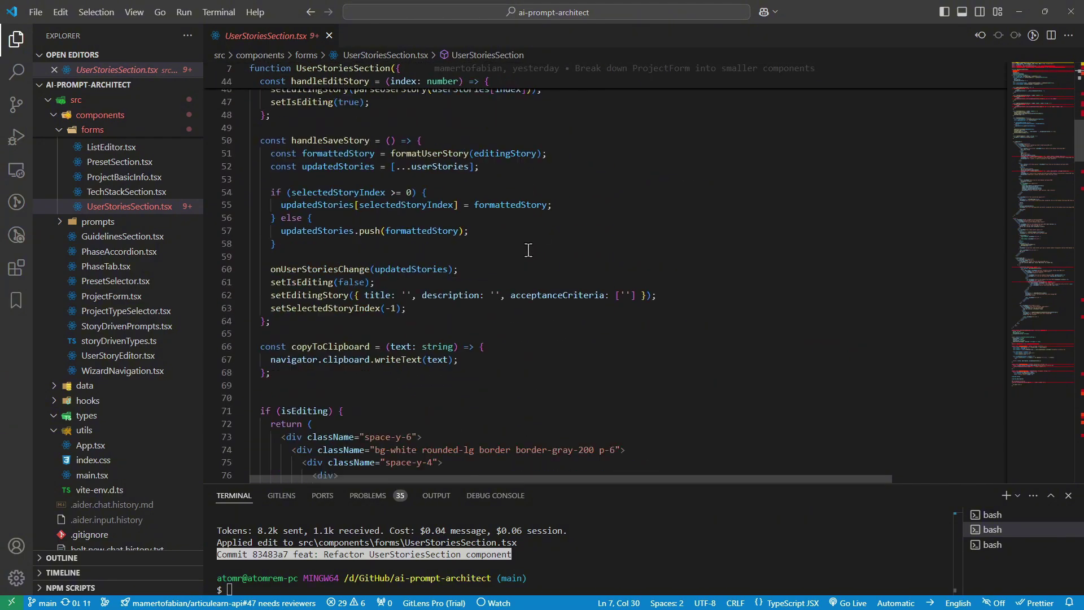
{"action": "scroll", "coordinate": [527, 250], "scroll_direction": "down", "scroll_amount": 8}
{"action": "scroll", "coordinate": [528, 250], "scroll_direction": "down", "scroll_amount": 10}
{"action": "scroll", "coordinate": [528, 250], "scroll_direction": "down", "scroll_amount": 5}
{"action": "left_click_drag", "start_coordinate": [254, 333], "coordinate": [250, 181]}
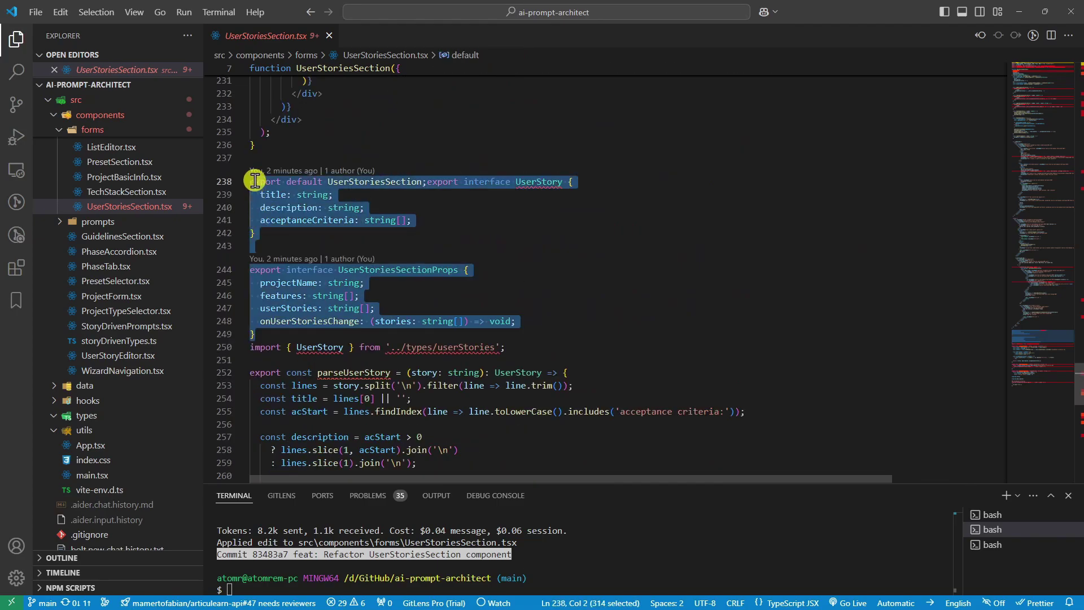
Delete the selected interface code from the end of UserStoriesSection.tsx
{"action": "key", "text": "Delete"}
{"action": "scroll", "coordinate": [458, 246], "scroll_direction": "up", "scroll_amount": 15}
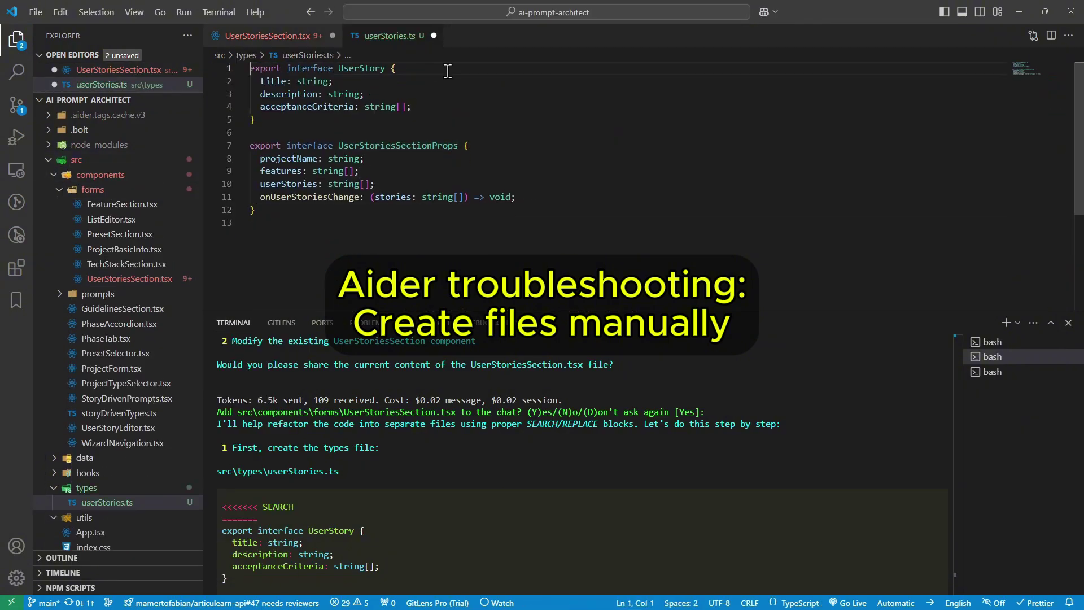
{"action": "scroll", "coordinate": [424, 211], "scroll_direction": "down", "scroll_amount": 10}
{"action": "scroll", "coordinate": [381, 212], "scroll_direction": "down", "scroll_amount": 10}
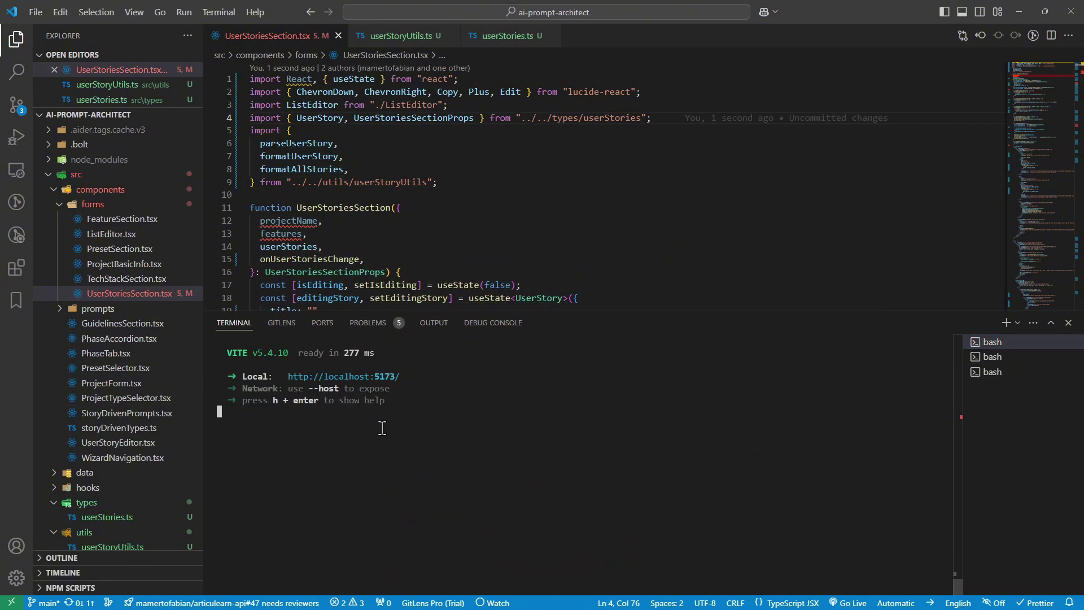
In the reloaded AI Prompt Architect, retitle an existing user story to 'user story 1' and save it
{"action": "key", "text": "alt+Tab"}
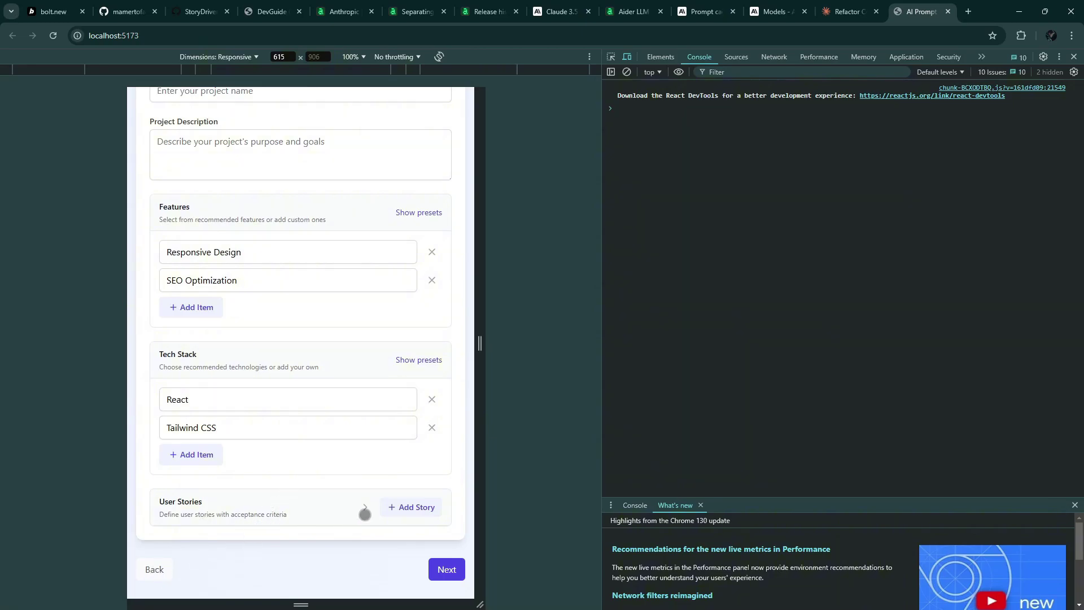
{"action": "left_click", "coordinate": [365, 512]}
{"action": "scroll", "coordinate": [364, 424], "scroll_direction": "down", "scroll_amount": 2}
{"action": "left_click", "coordinate": [430, 428]}
{"action": "triple_click", "coordinate": [221, 317]}
{"action": "type", "text": "user stor"}
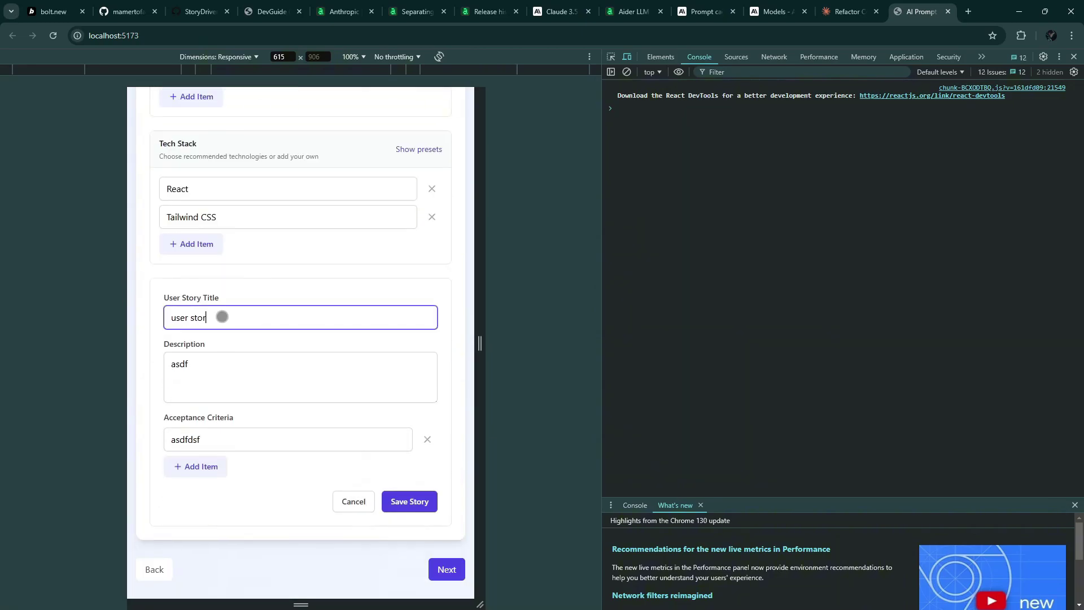
{"action": "type", "text": "y 1"}
{"action": "key", "text": "Return"}
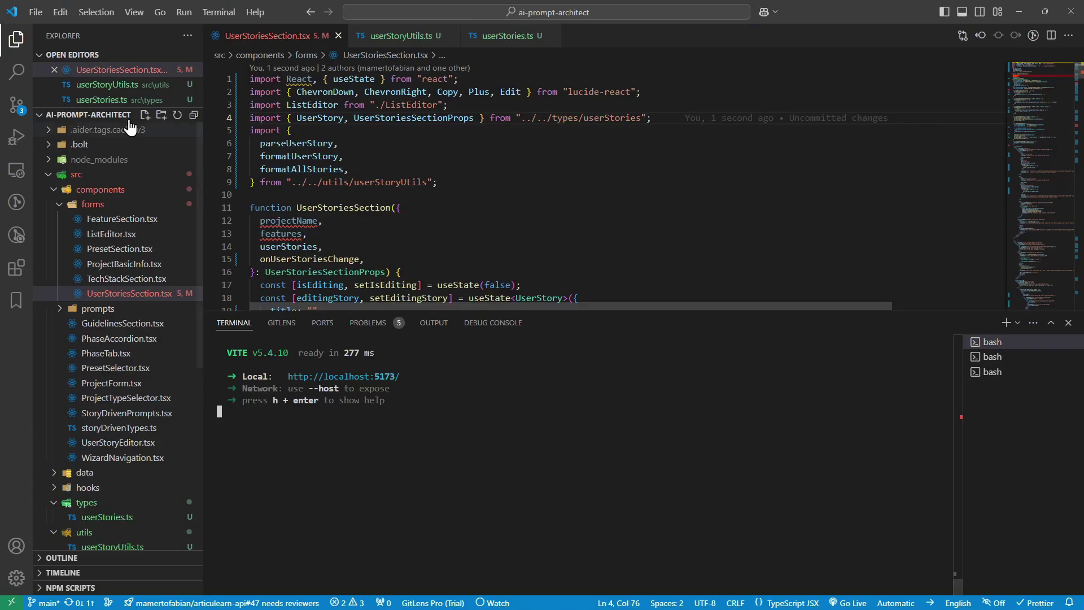
Show the Source Control view to check for the new Refactor UserStoriesSection commit
{"action": "left_click", "coordinate": [16, 104]}
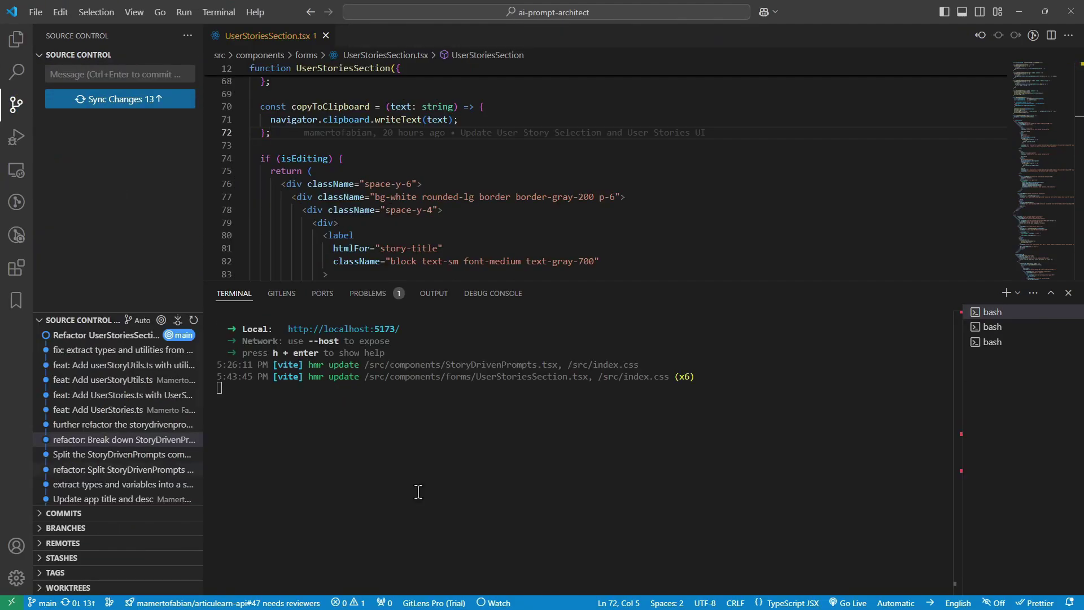